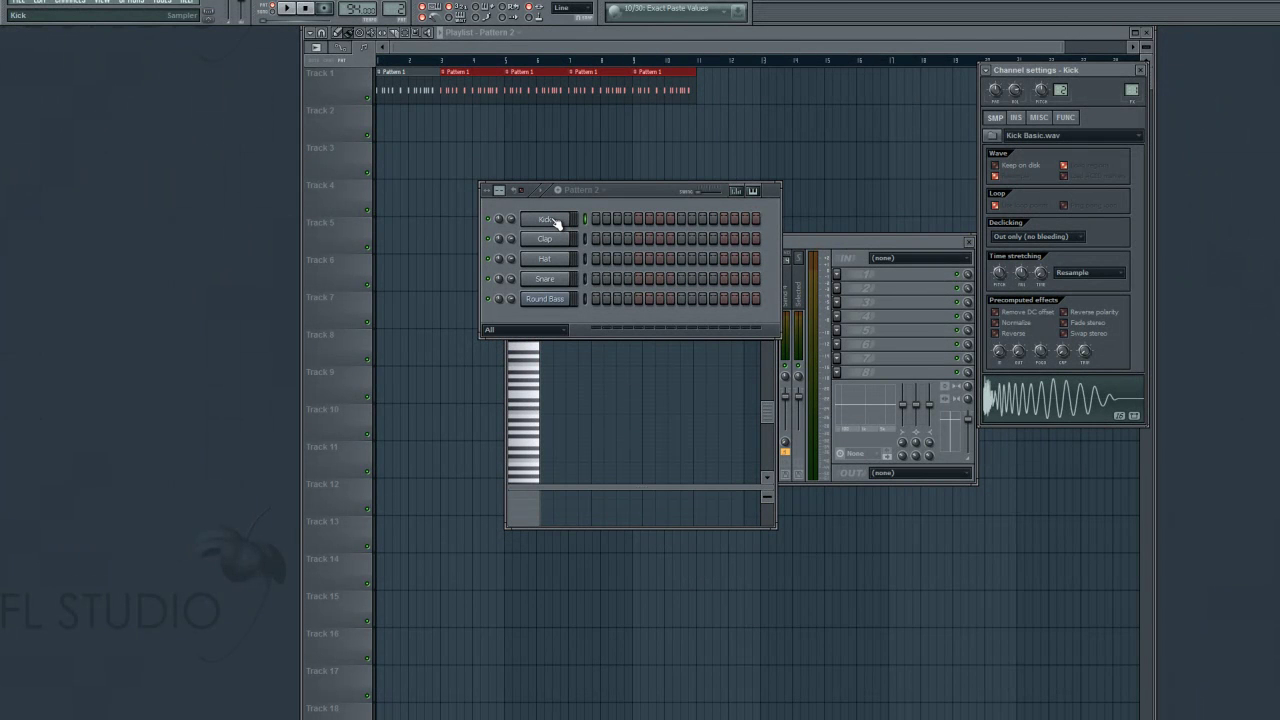
Preview the Kick twice, then step through the Clap, Snare and Round Bass channels
key(b)
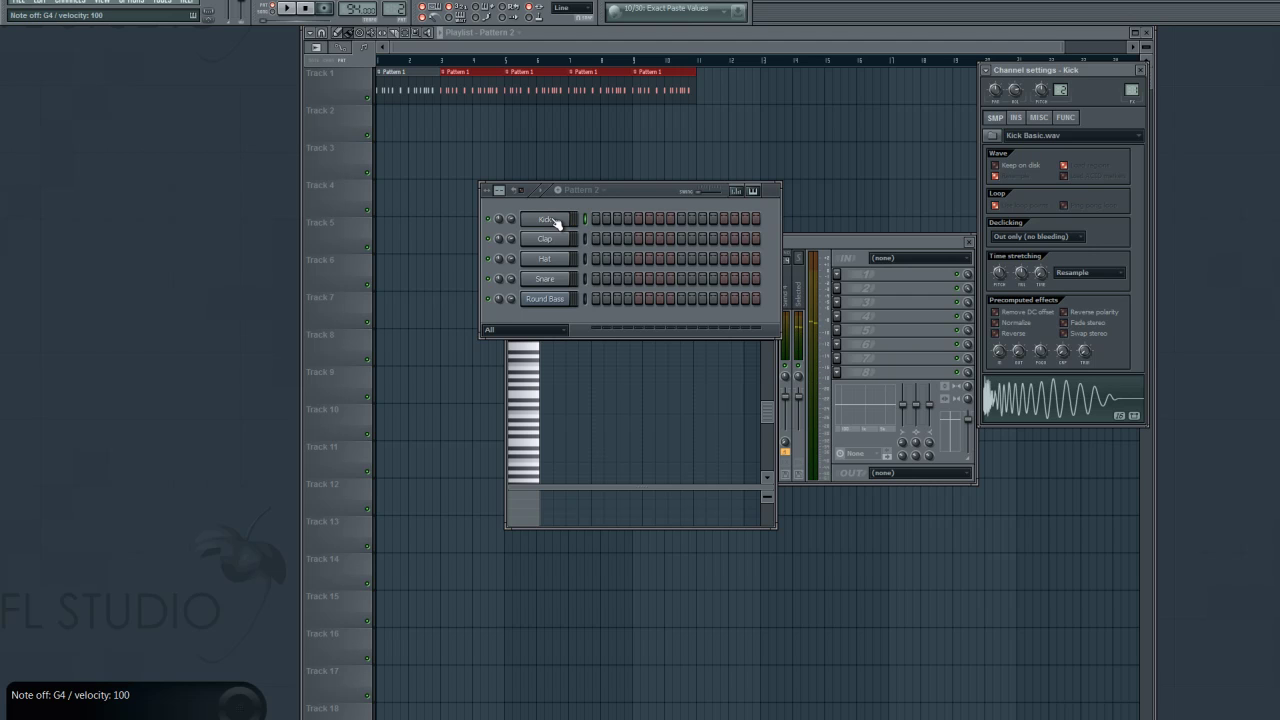
key(b)
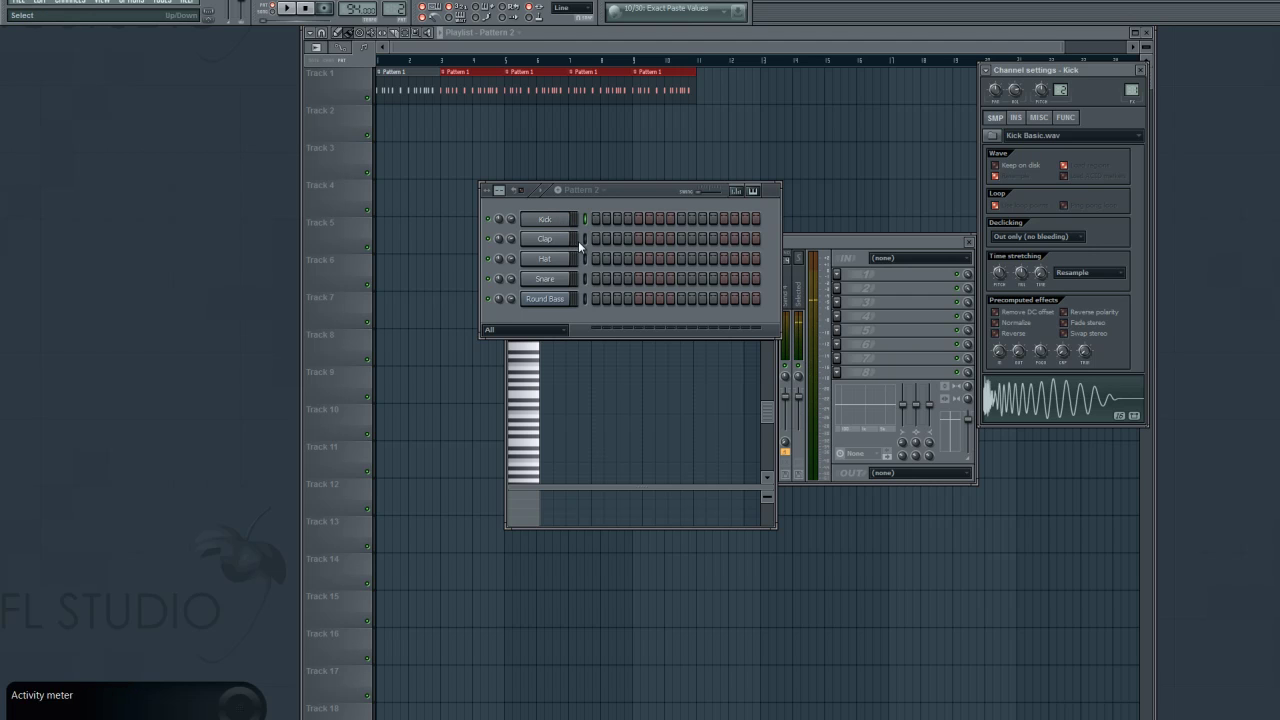
click(583, 240)
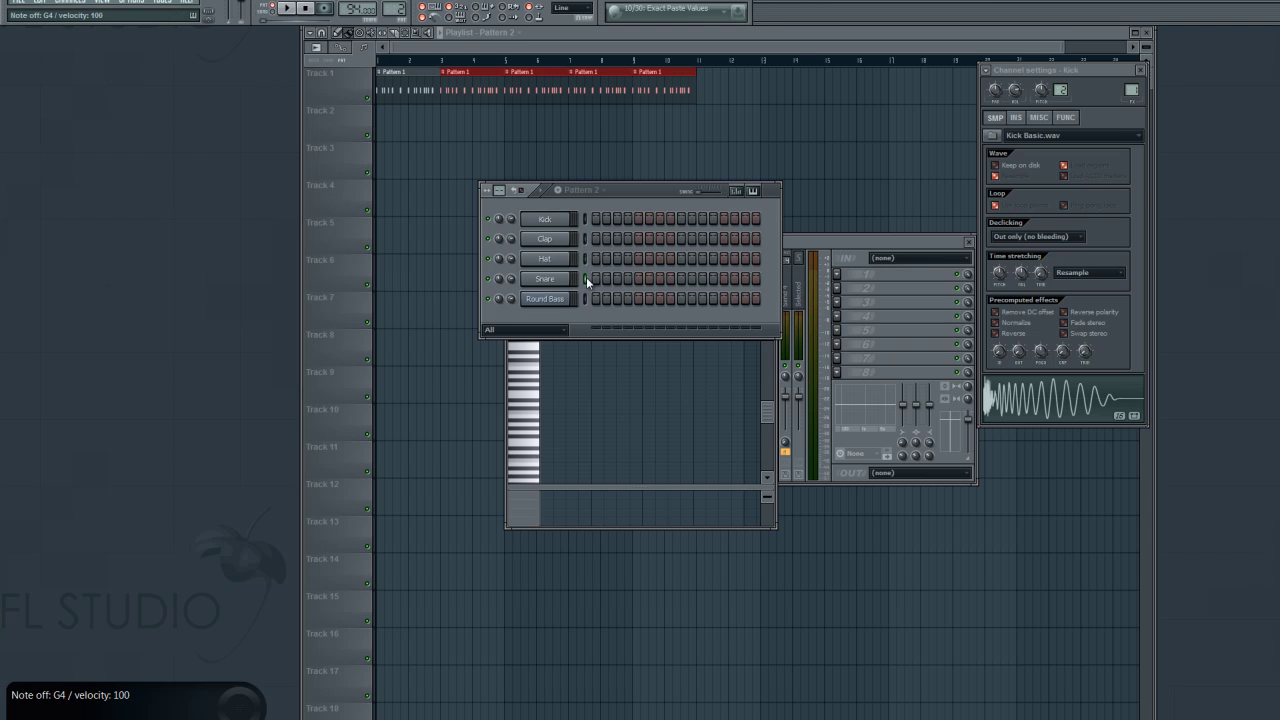
click(586, 277)
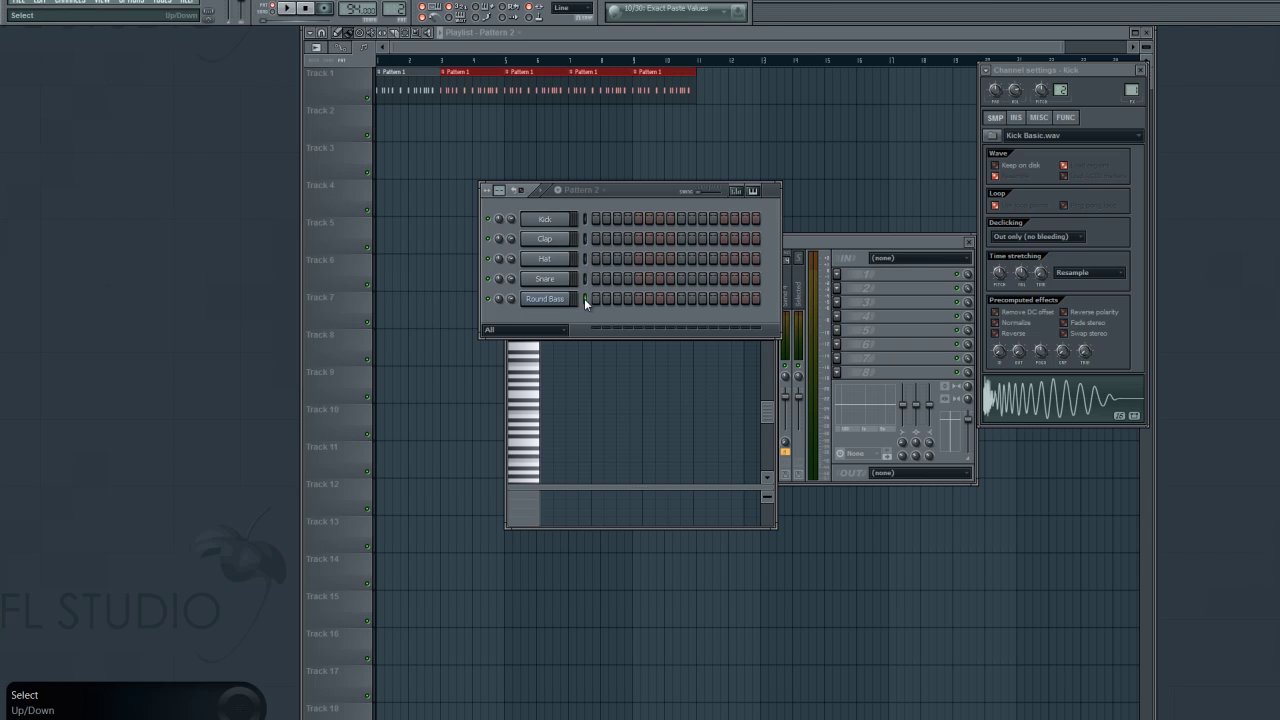
click(584, 298)
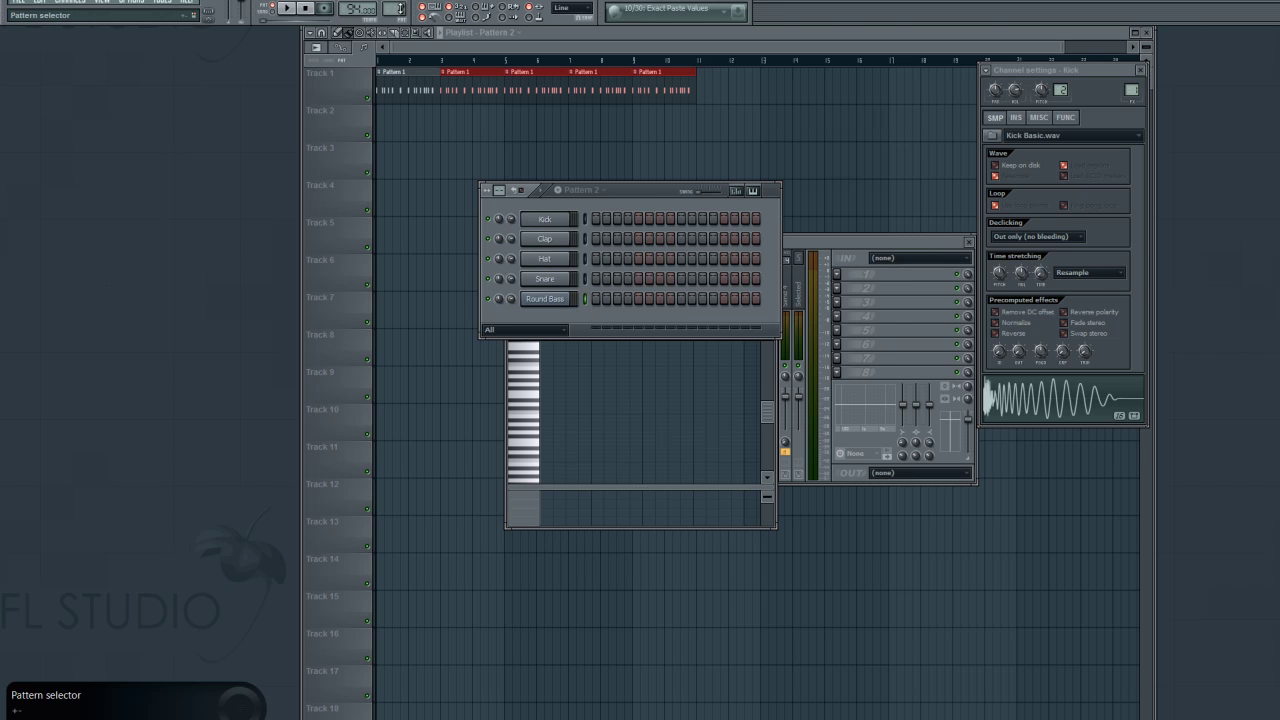
scroll(398, 9, down, 1)
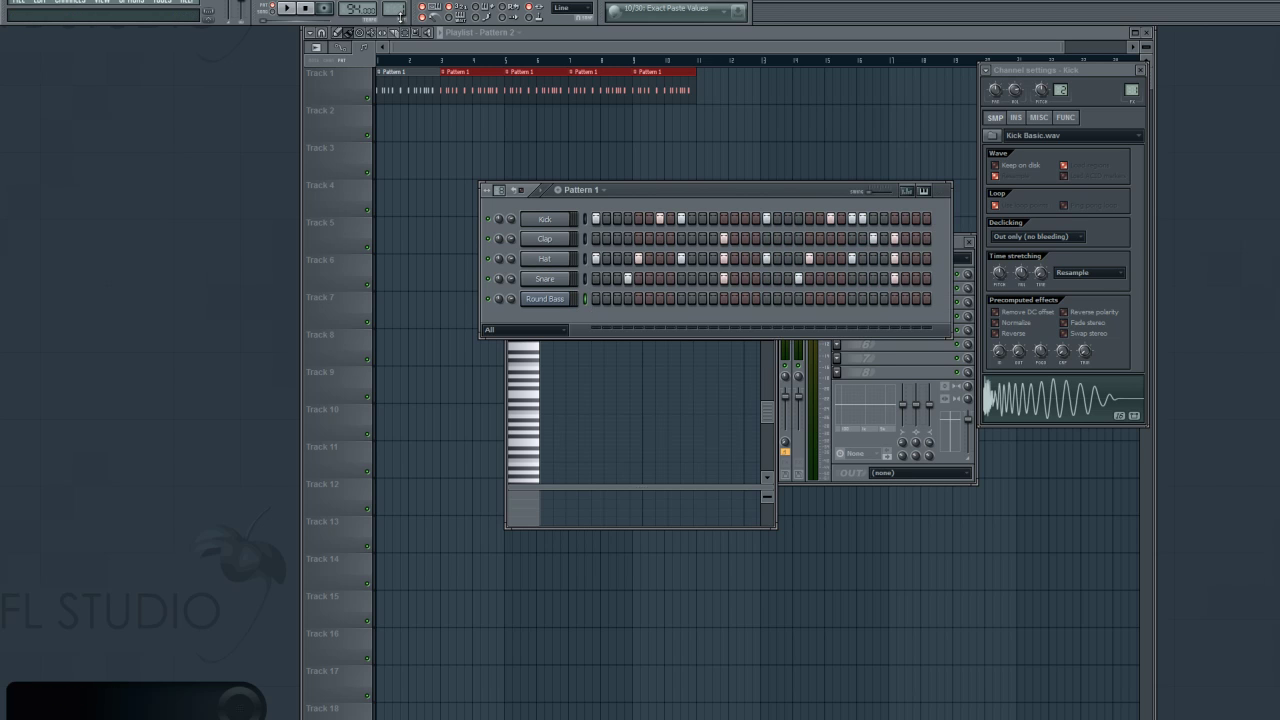
Play and stop Pattern 1, switch to song mode, and bring the Playlist forward
click(295, 13)
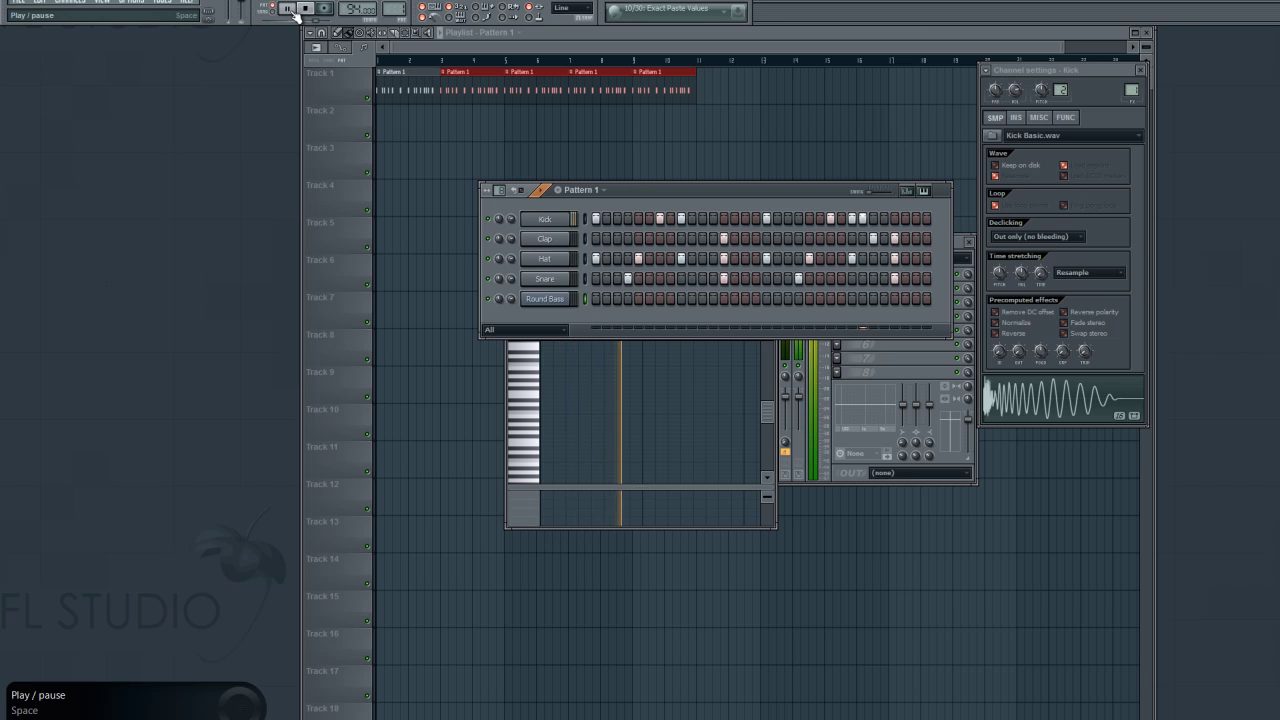
click(306, 10)
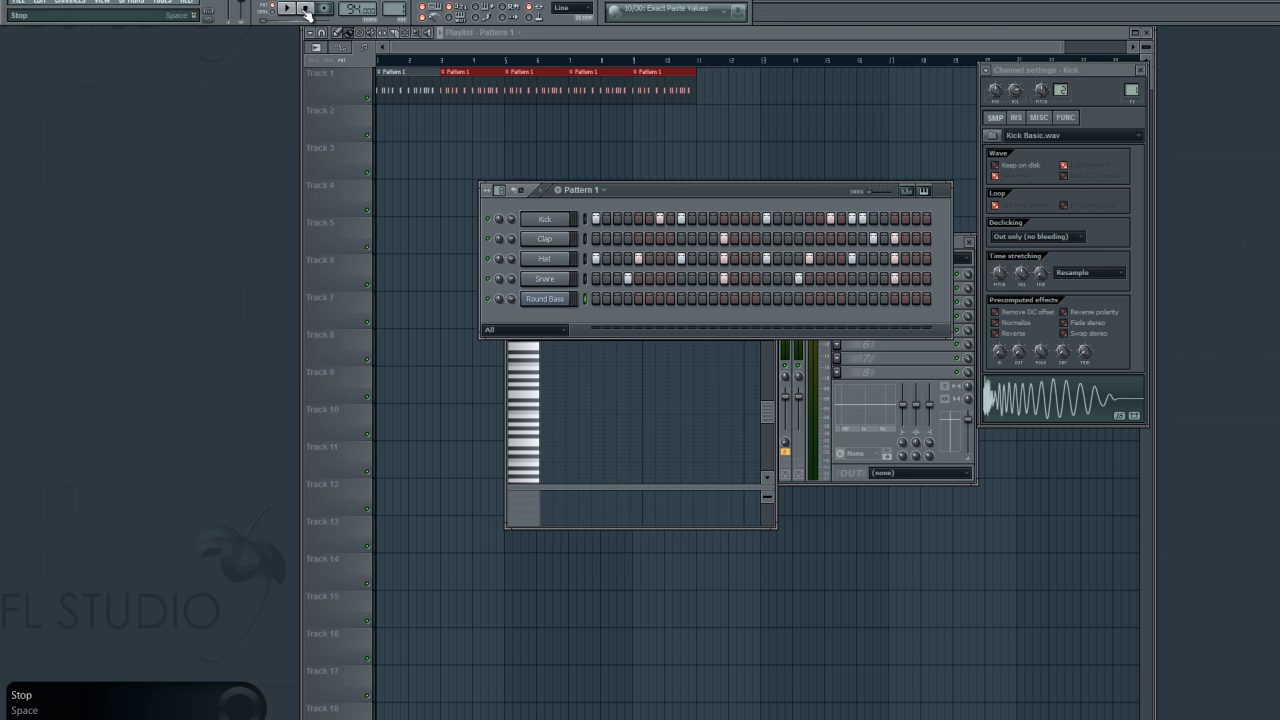
click(264, 11)
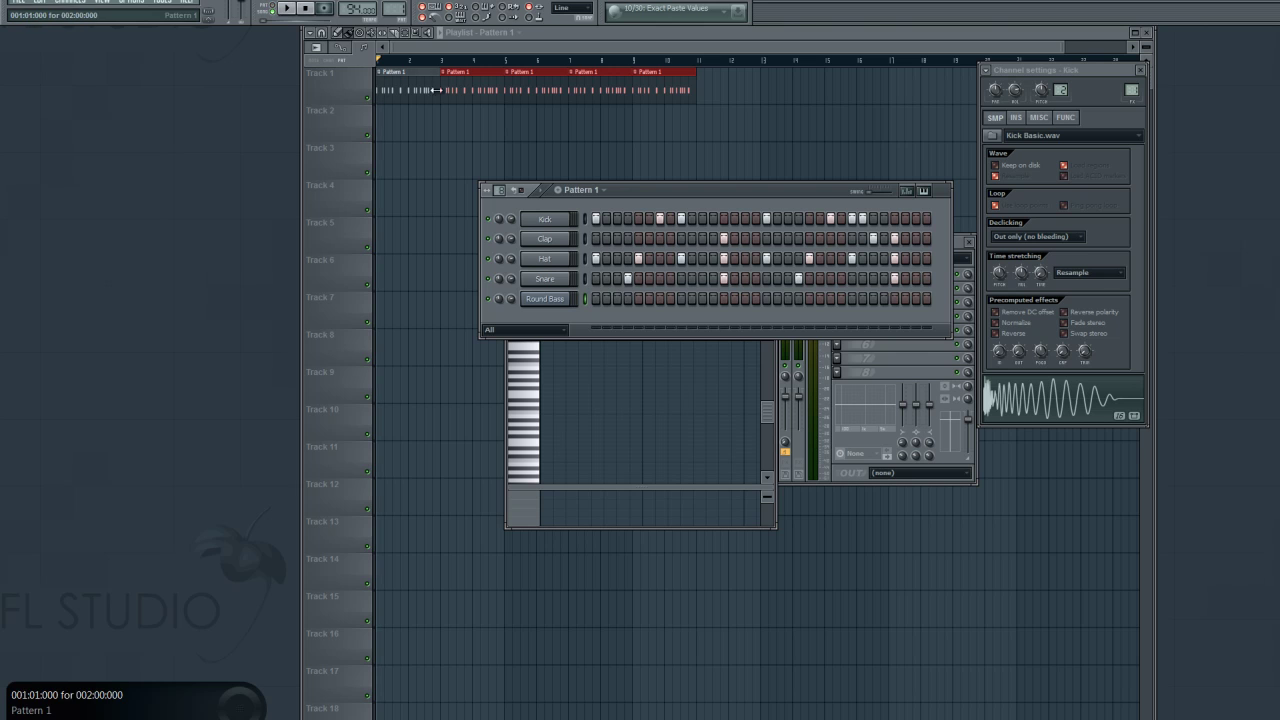
click(723, 31)
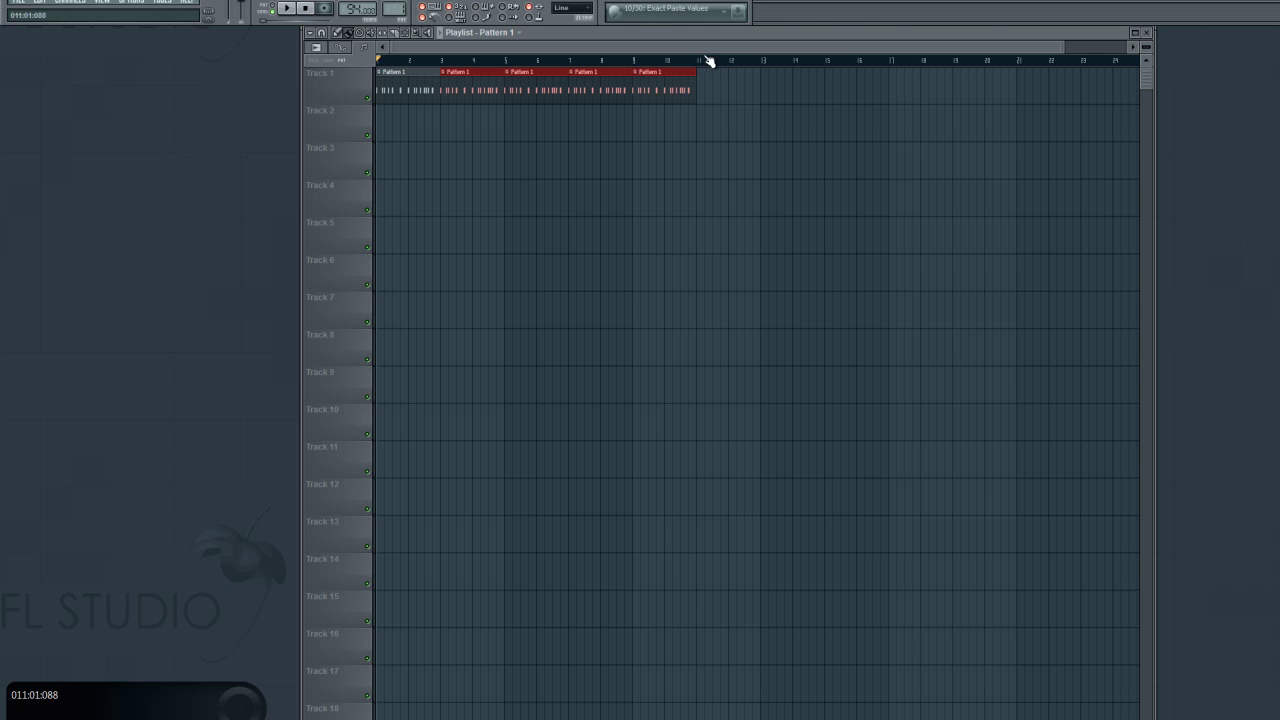
Lower the master volume to about 63%, then open the Round Bass MiniMogue synth
drag(240, 4, 238, 23)
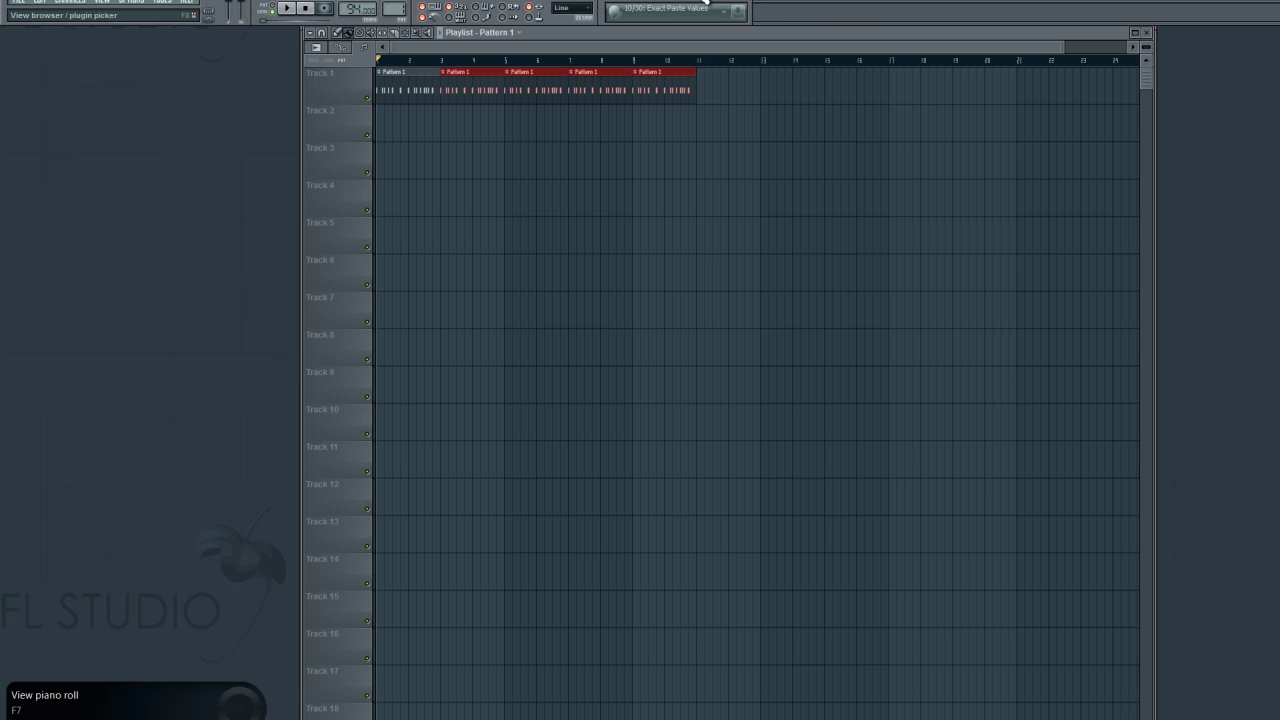
key(F9)
key(F5)
key(F5)
click(545, 299)
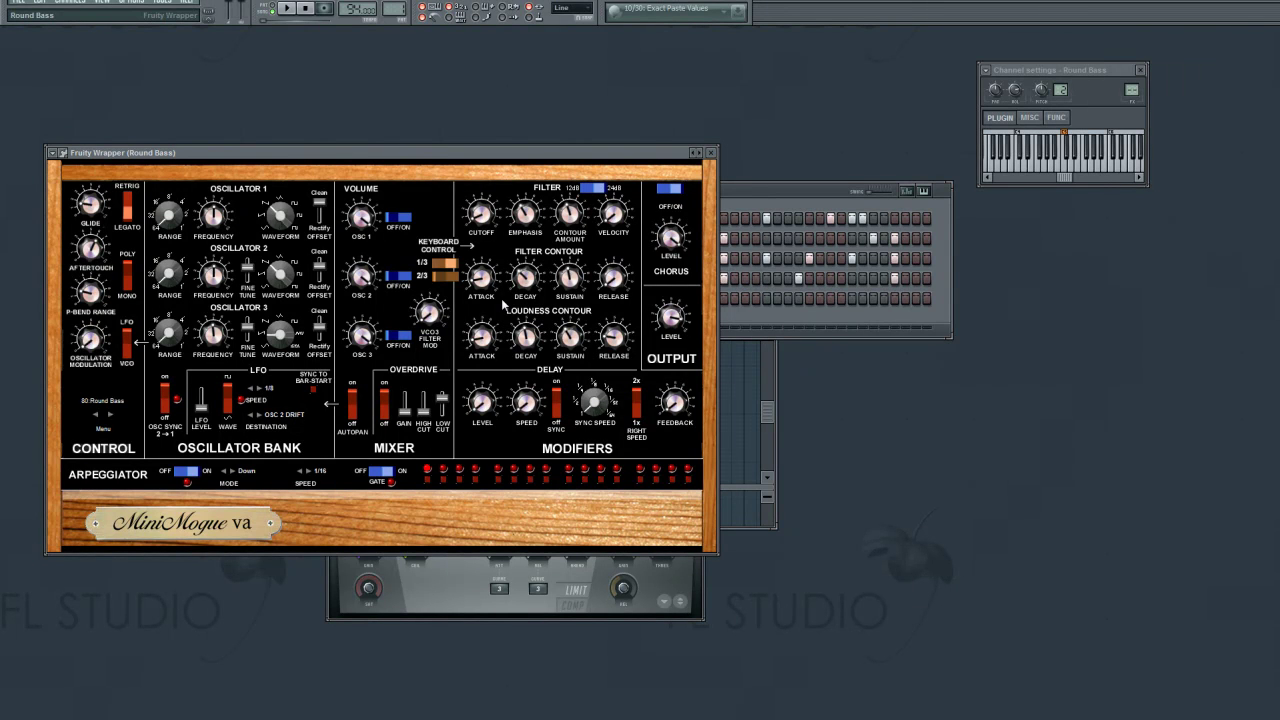
Reopen the Round Bass synth and audition A4, B4 and A4 notes on it
click(750, 322)
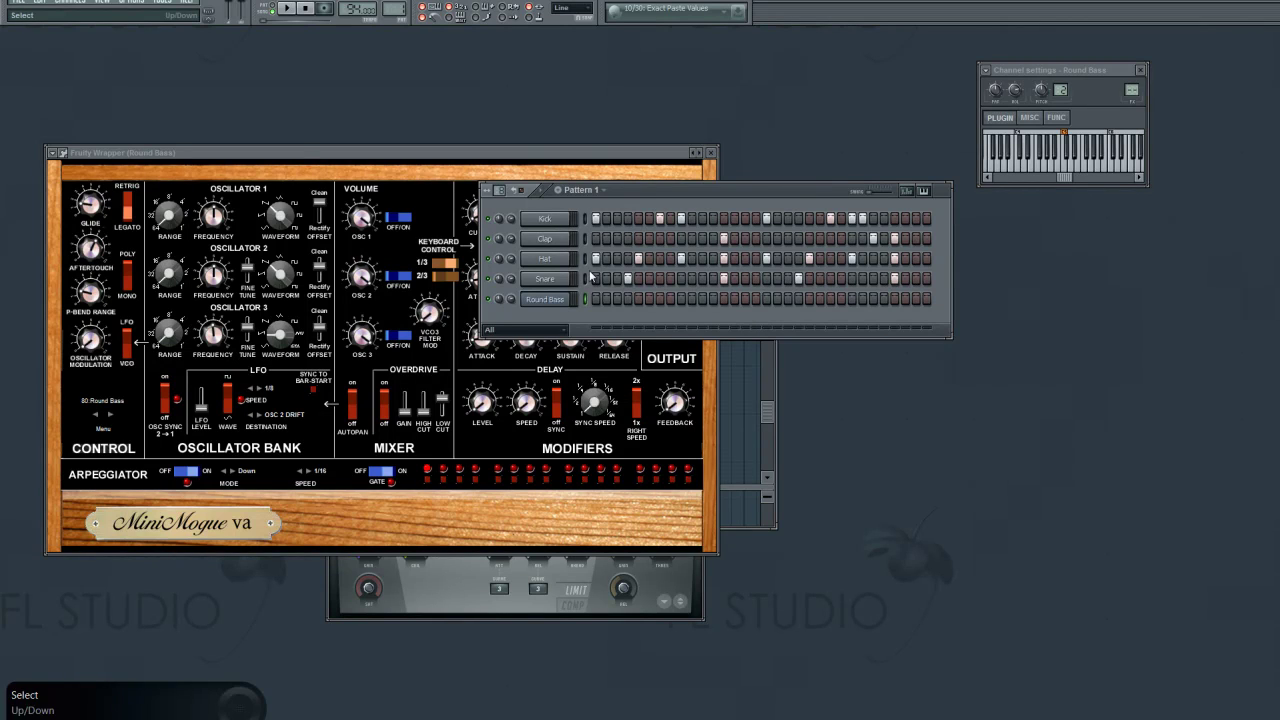
click(556, 300)
click(550, 299)
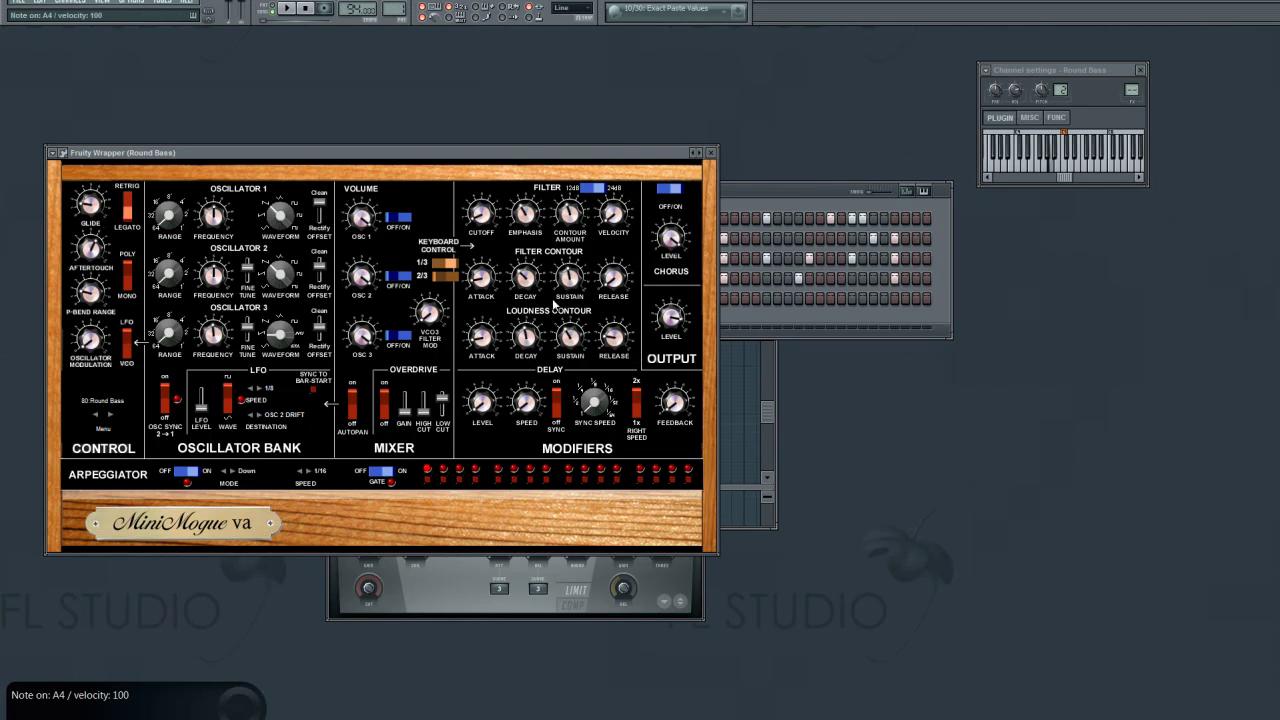
key(n)
key(m)
key(n)
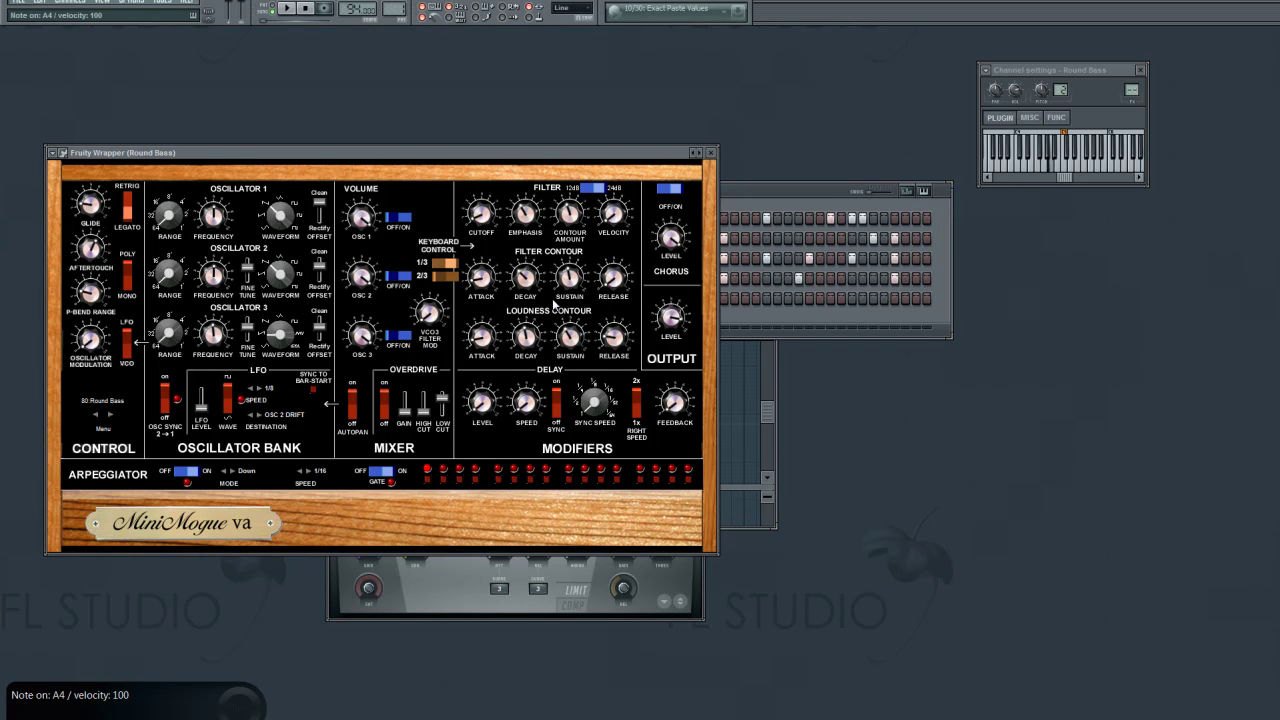
Close the piano roll, leaving the Pattern 1 channel rack in front
click(775, 310)
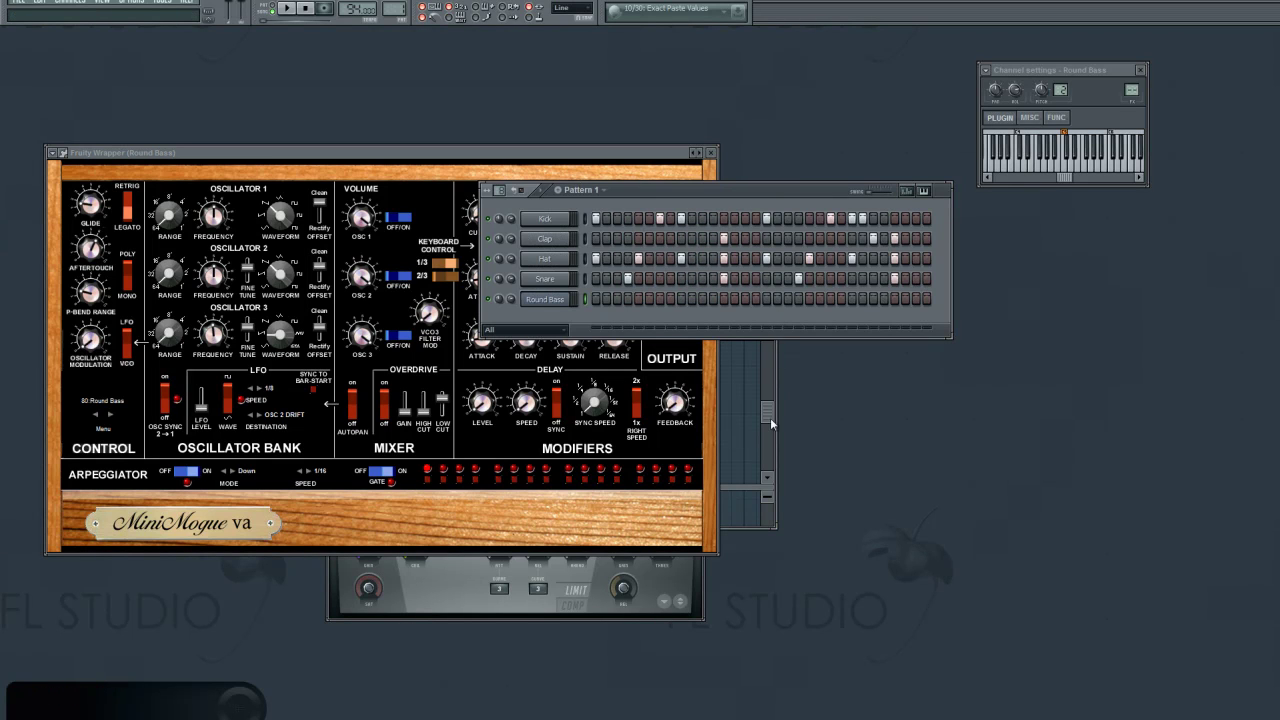
click(768, 412)
click(770, 316)
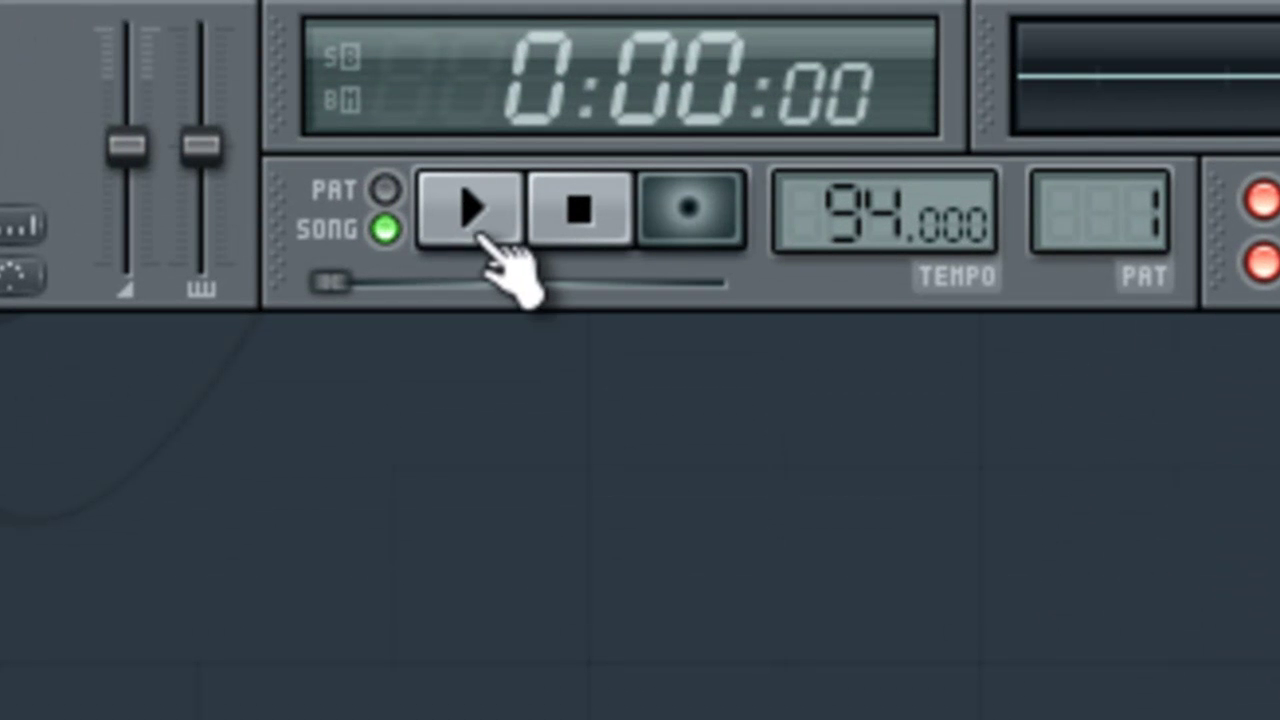
Keep song mode, make Pattern 2 current, and set the recording filter to Score
click(388, 238)
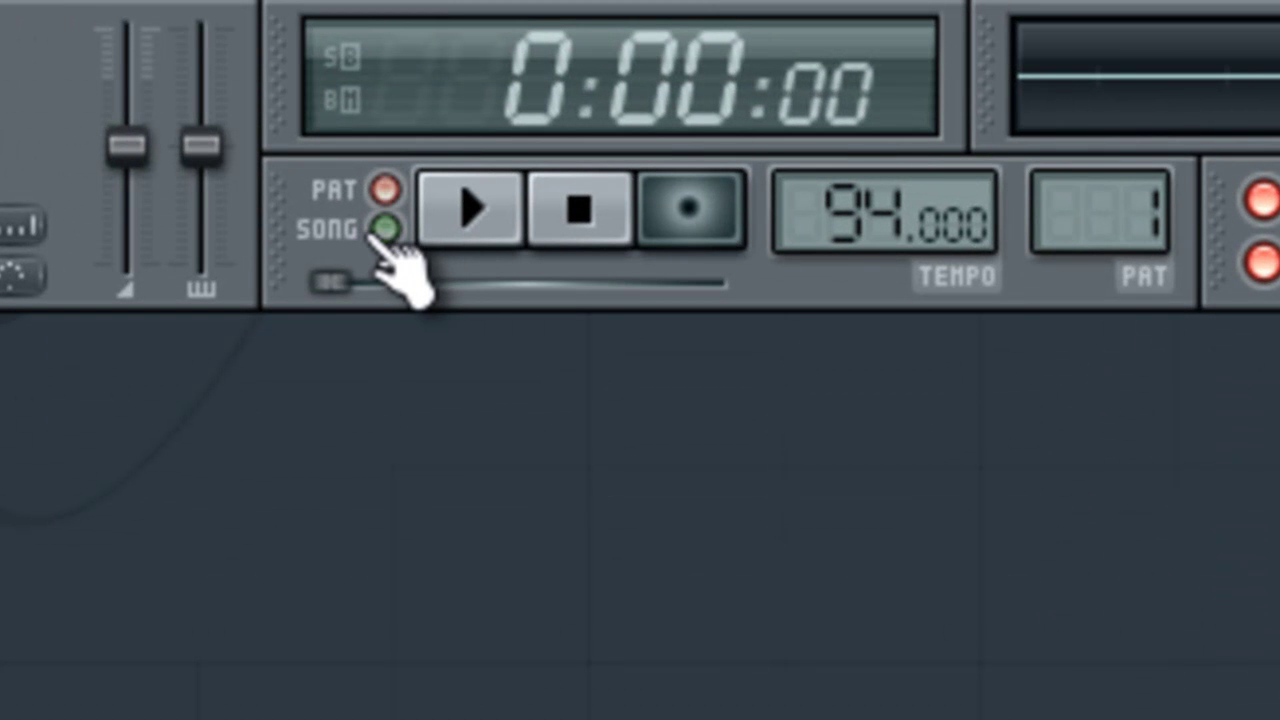
click(383, 236)
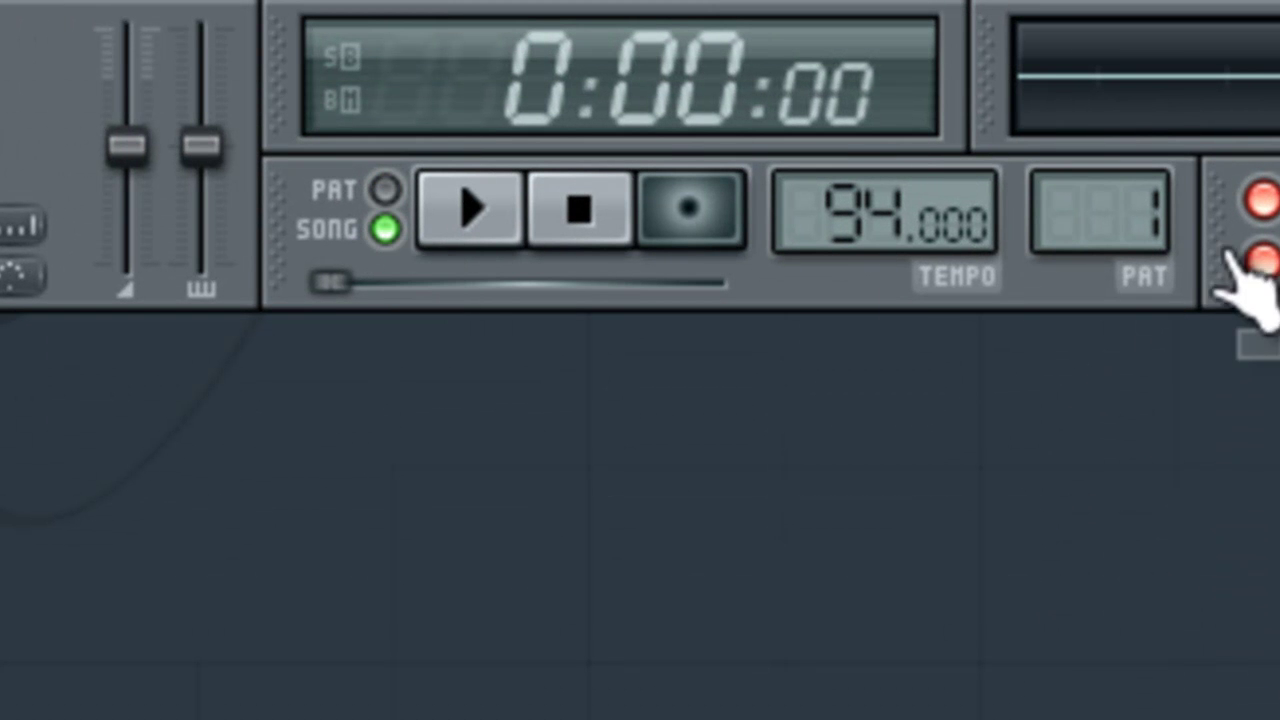
drag(1128, 195, 1131, 183)
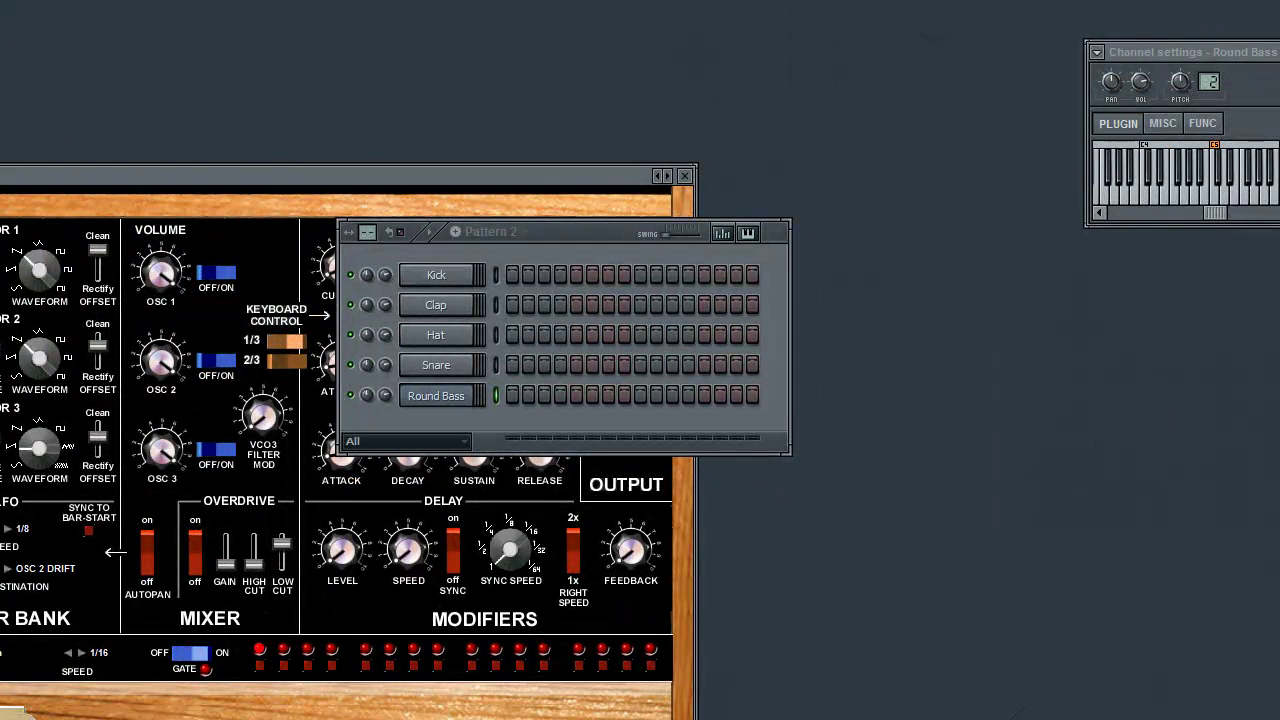
right_click(103, 0)
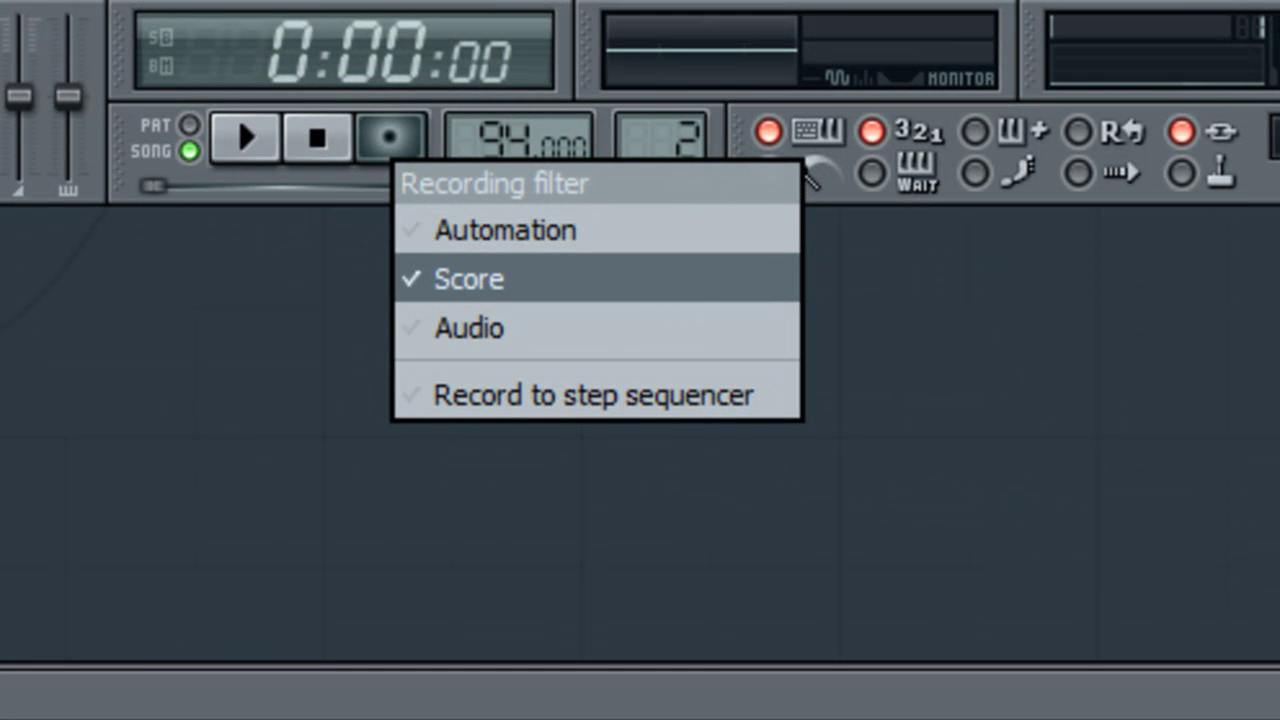
key(Escape)
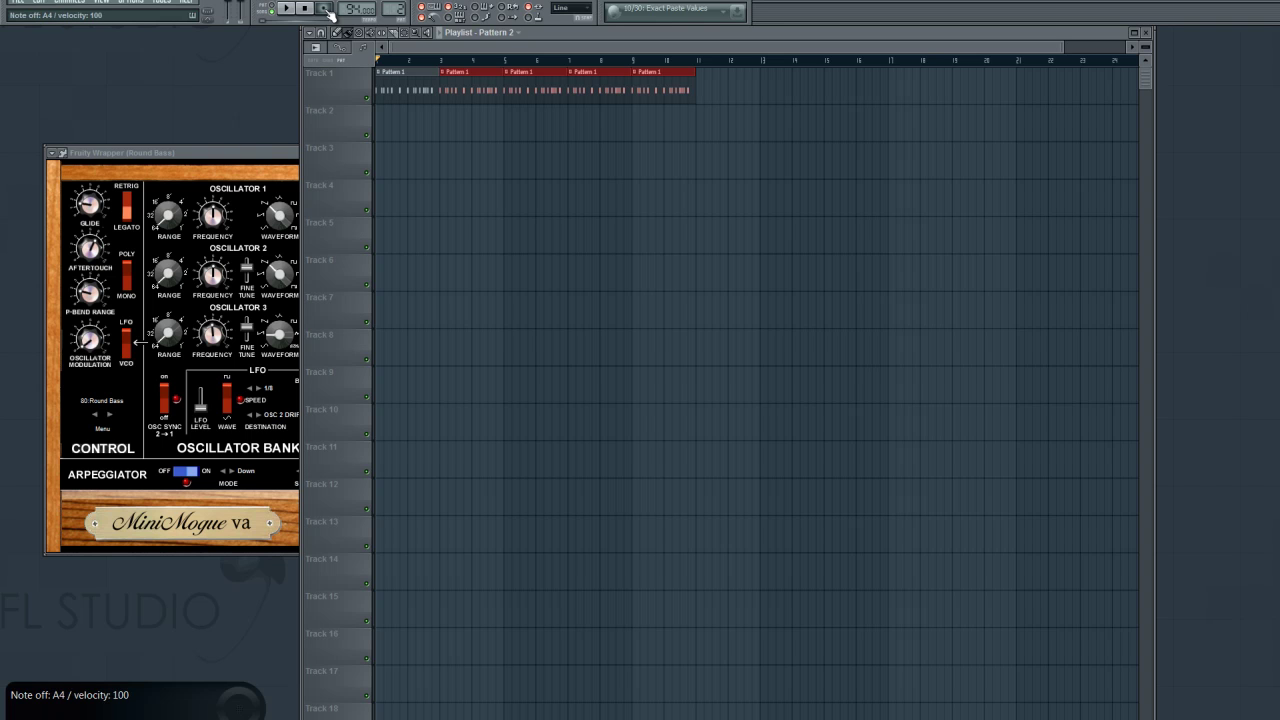
Record a Round Bass take into Pattern 2 after the precount, then stop
click(327, 11)
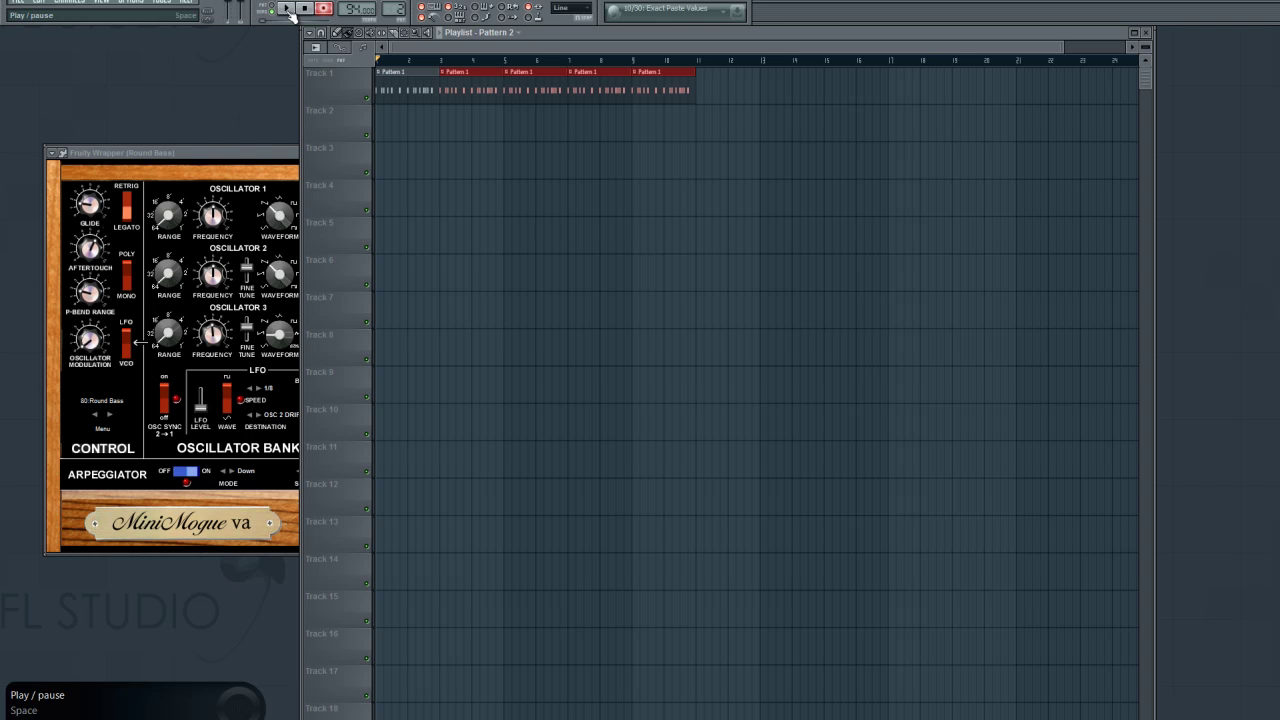
click(287, 9)
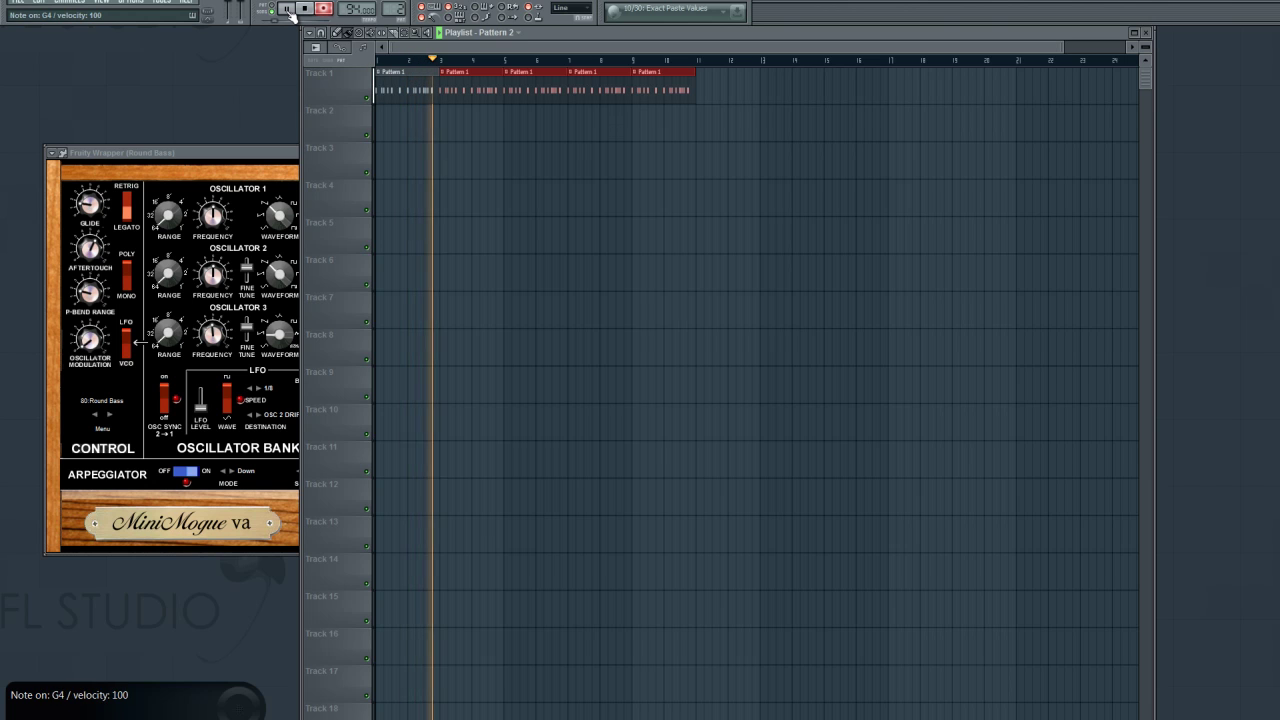
click(304, 9)
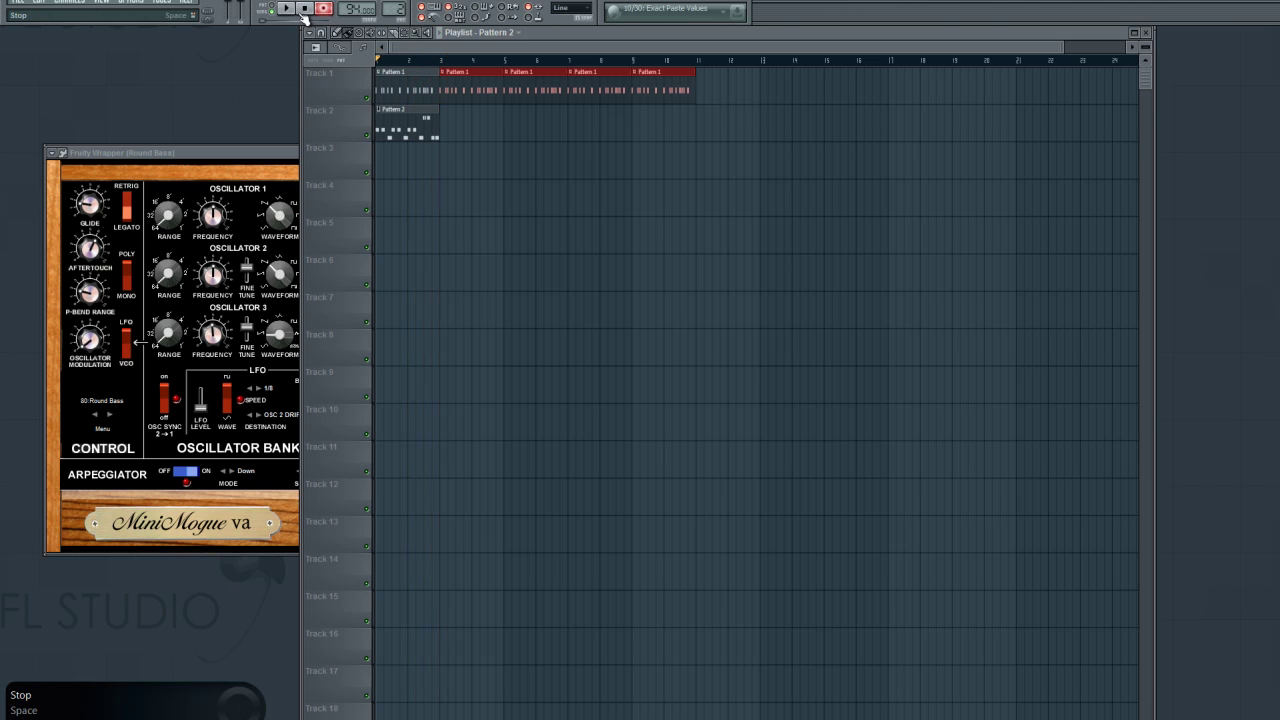
Review the recorded Pattern 2 notes in an enlarged piano roll while playing it back
double_click(414, 129)
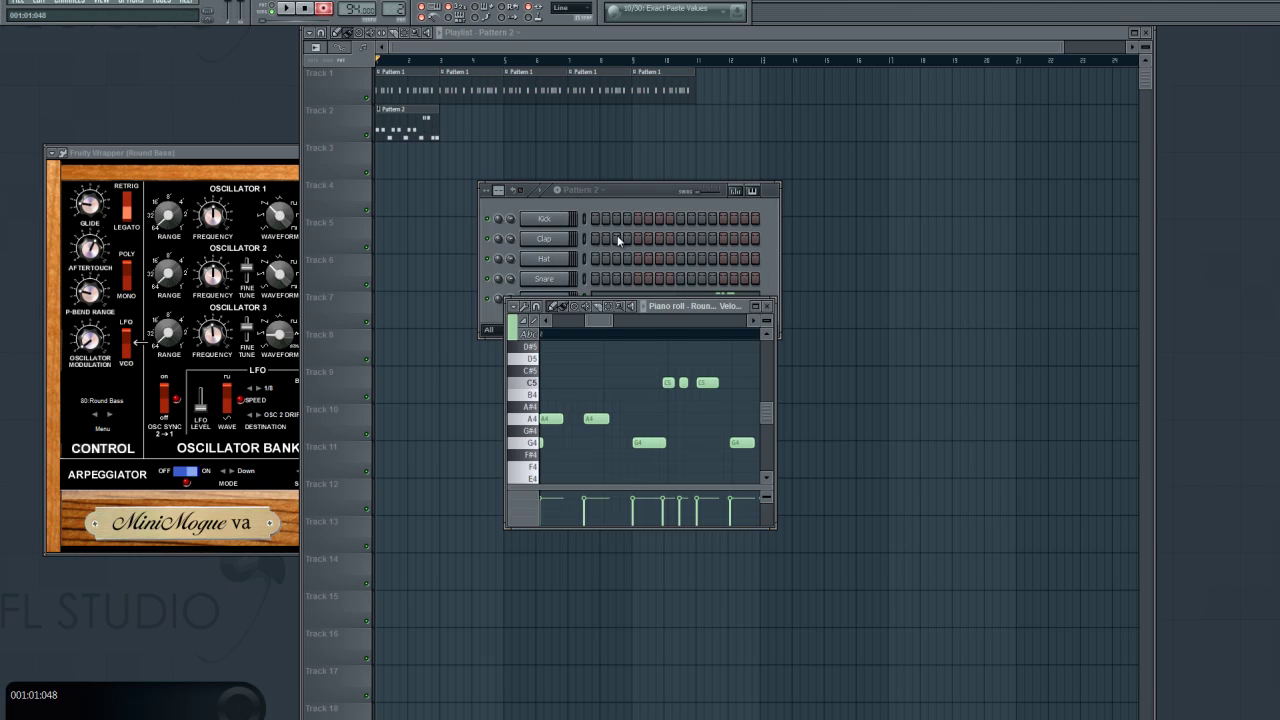
click(287, 10)
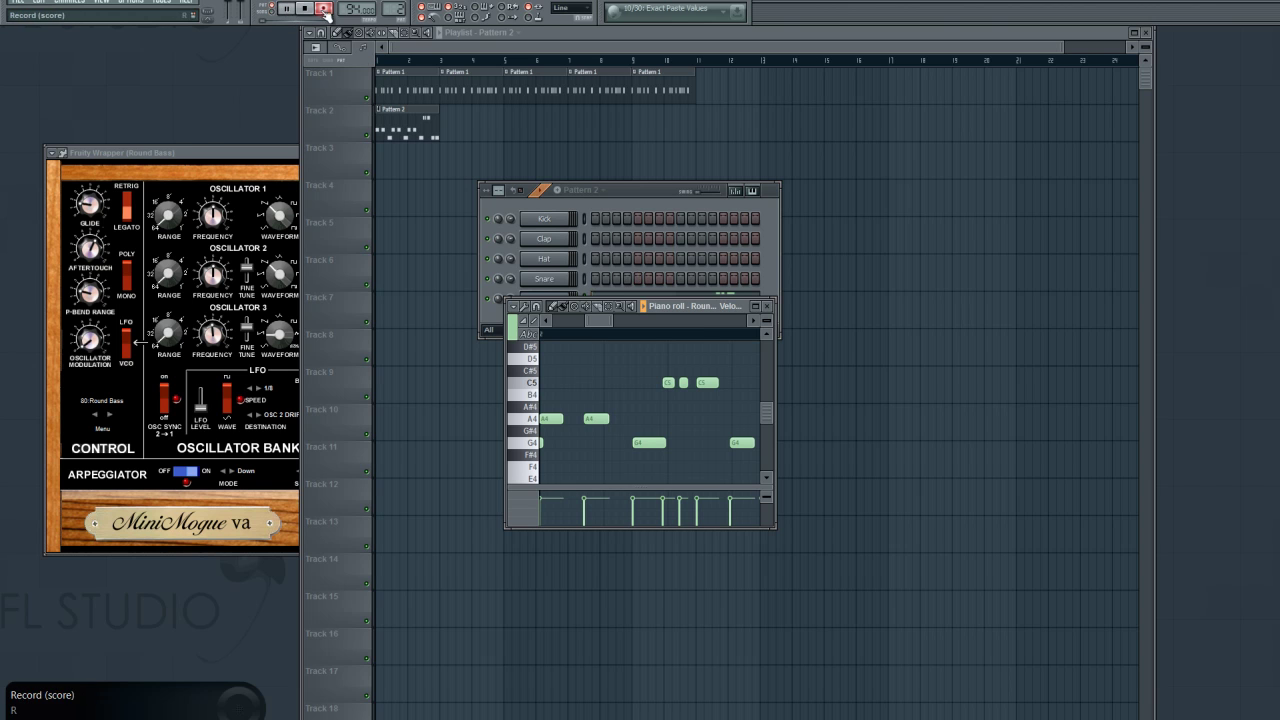
click(756, 306)
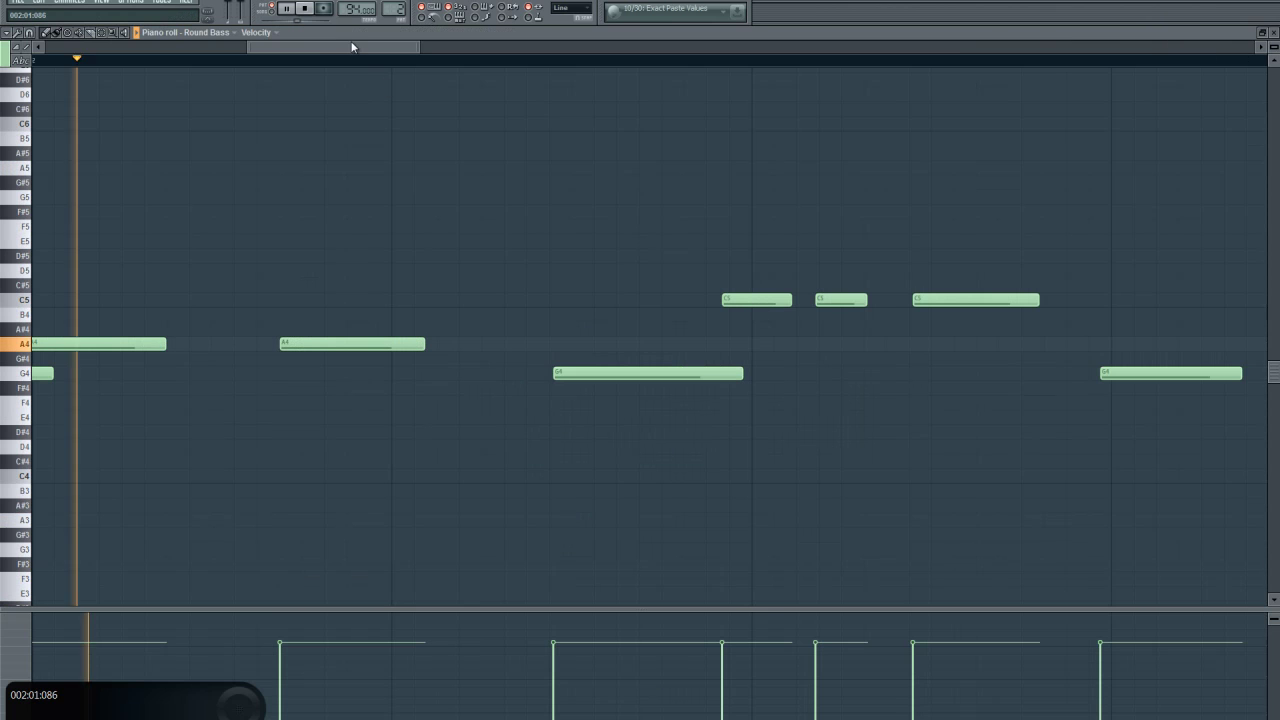
drag(420, 47, 717, 50)
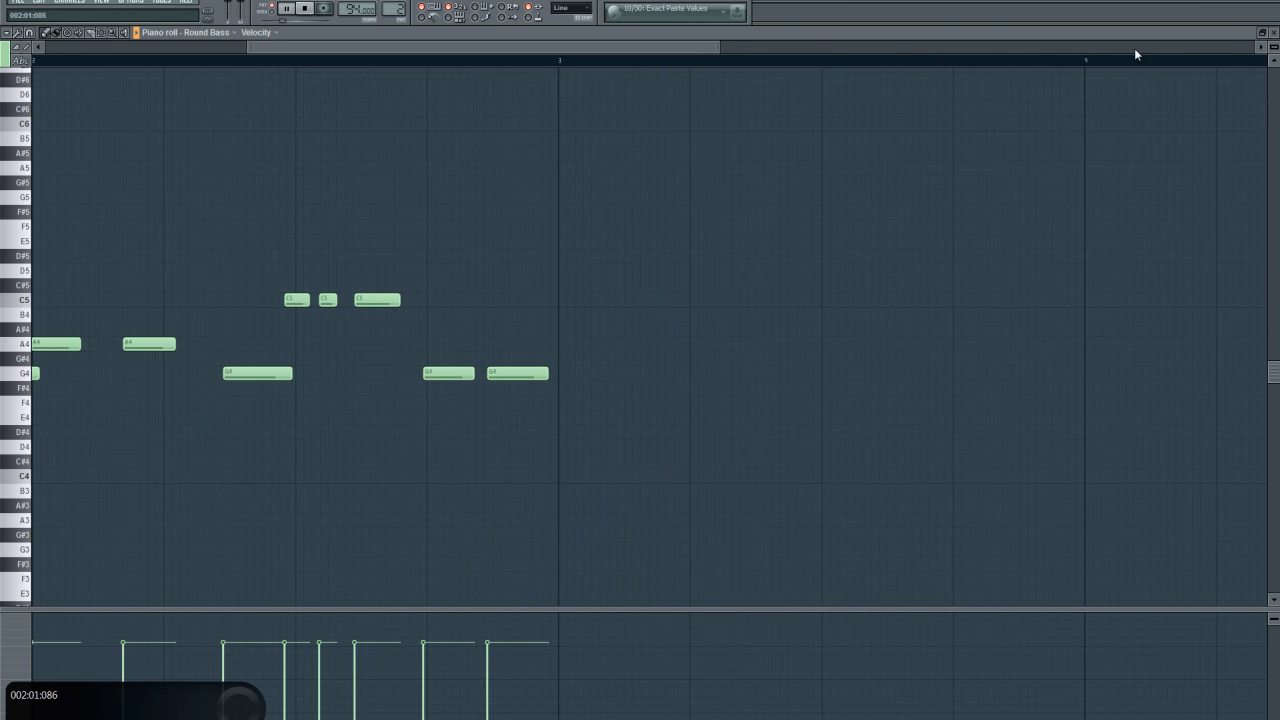
click(1273, 32)
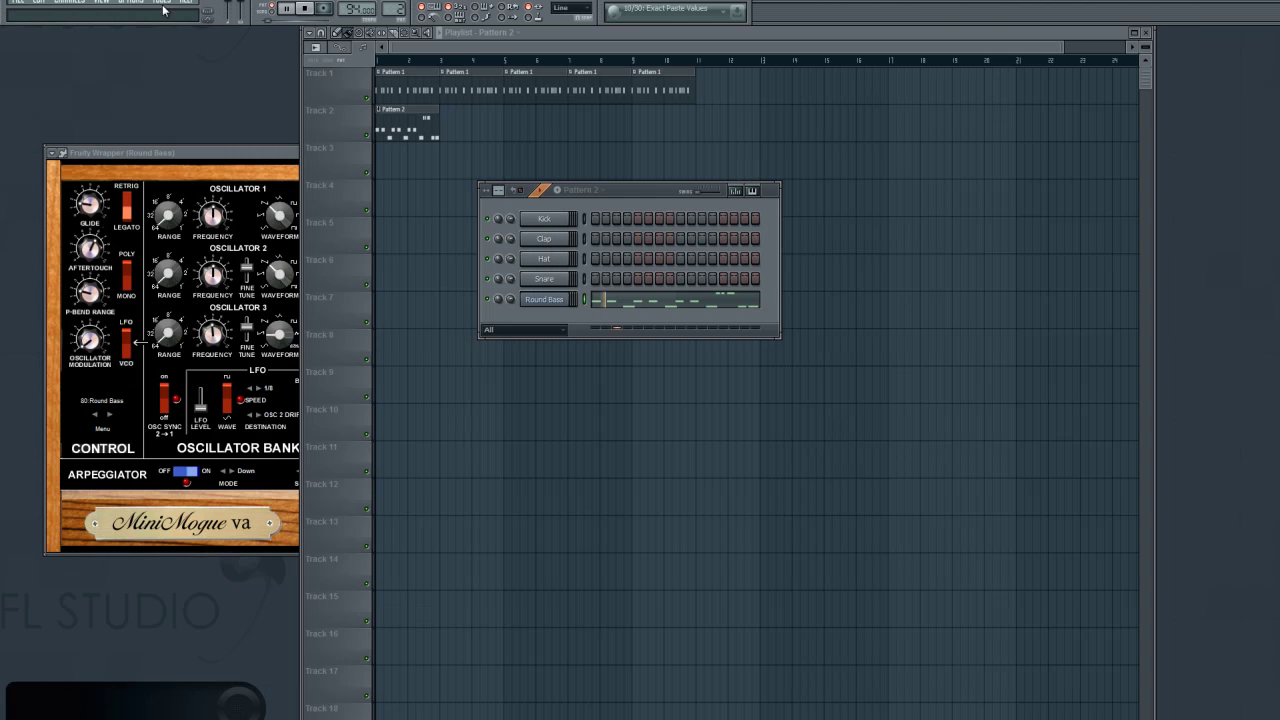
click(305, 9)
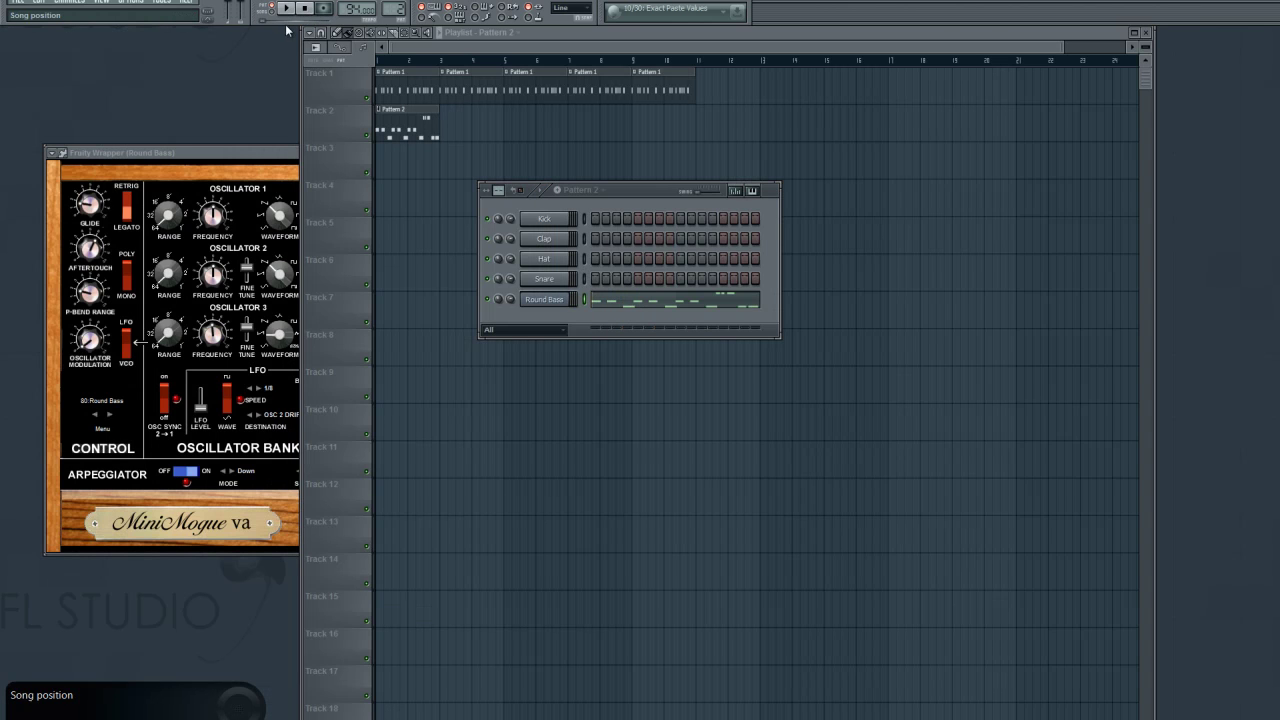
Switch to song mode and delete Pattern 1 clips 2–5 from Track 1
click(277, 16)
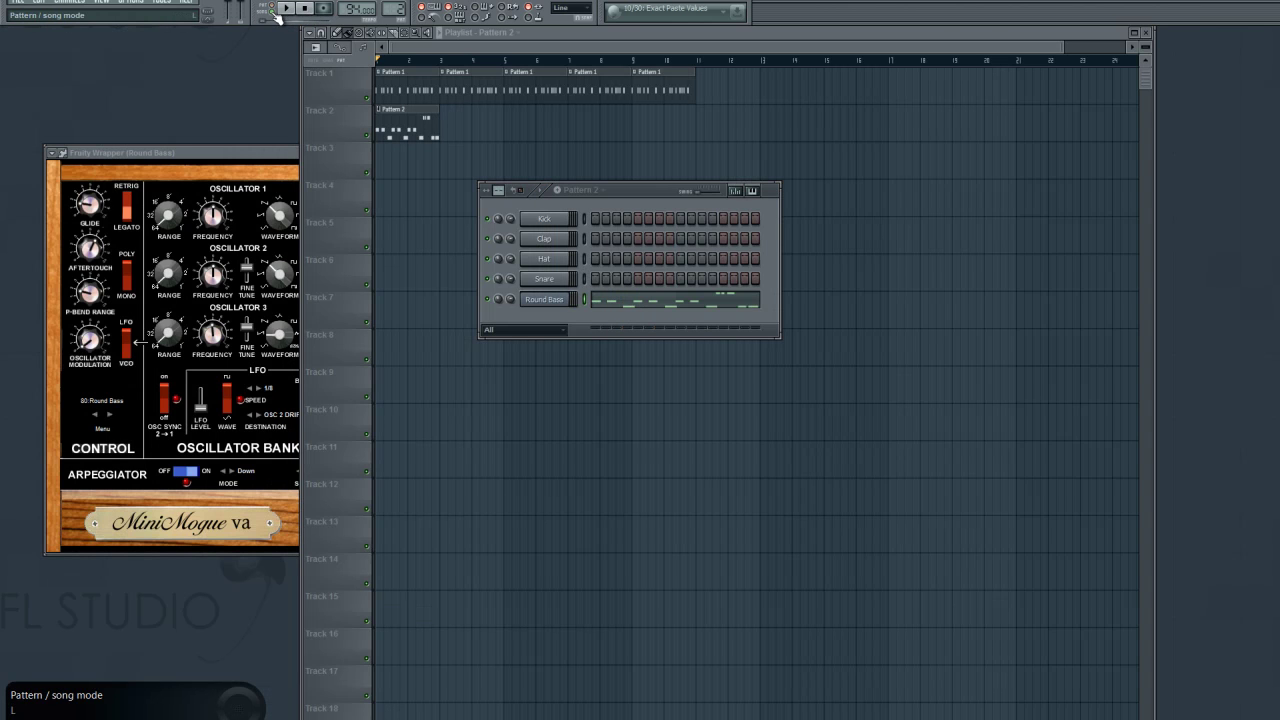
right_click(473, 93)
right_click(537, 91)
right_click(600, 91)
right_click(660, 94)
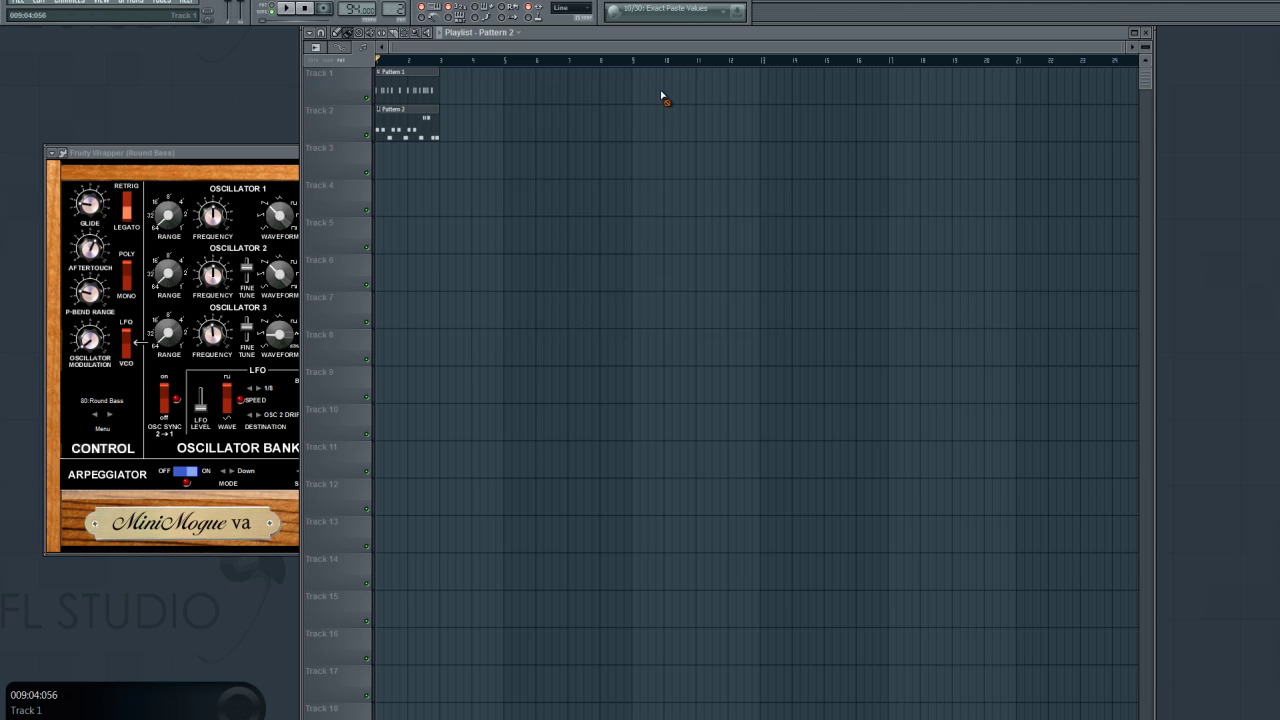
Play the drums and bass together, then open Pattern 2's bass notes in the piano roll
click(290, 9)
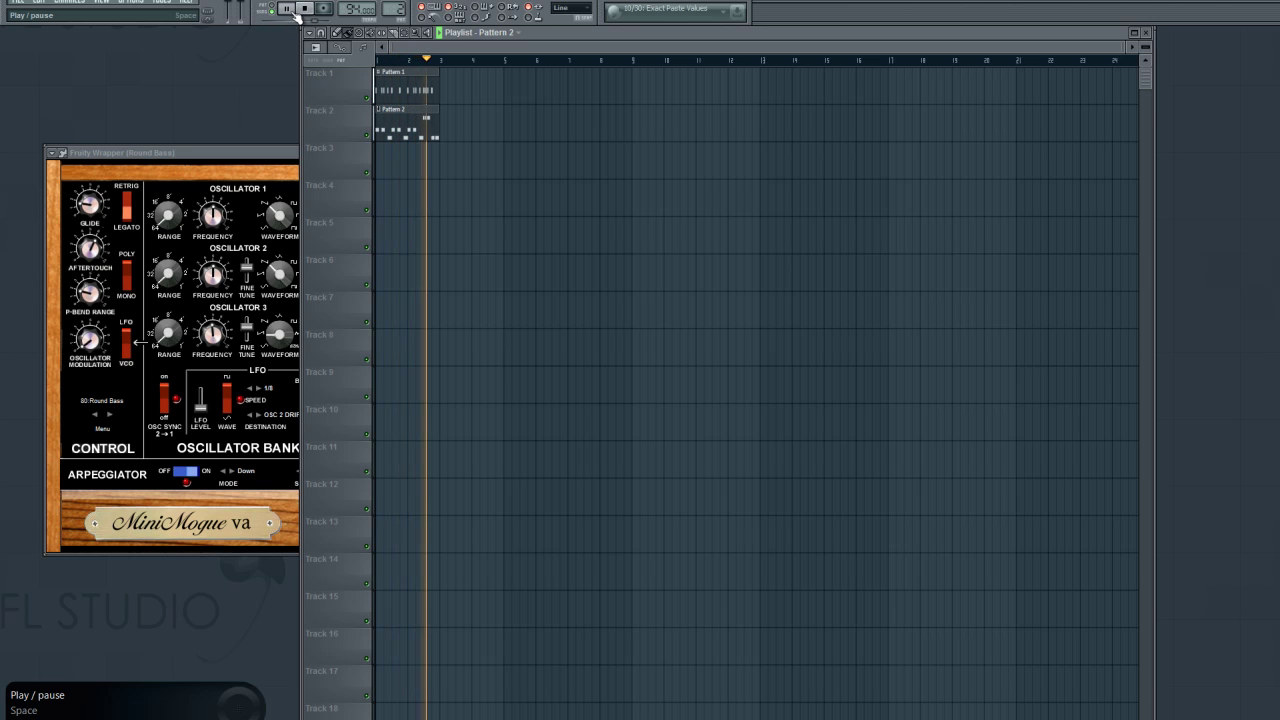
click(305, 9)
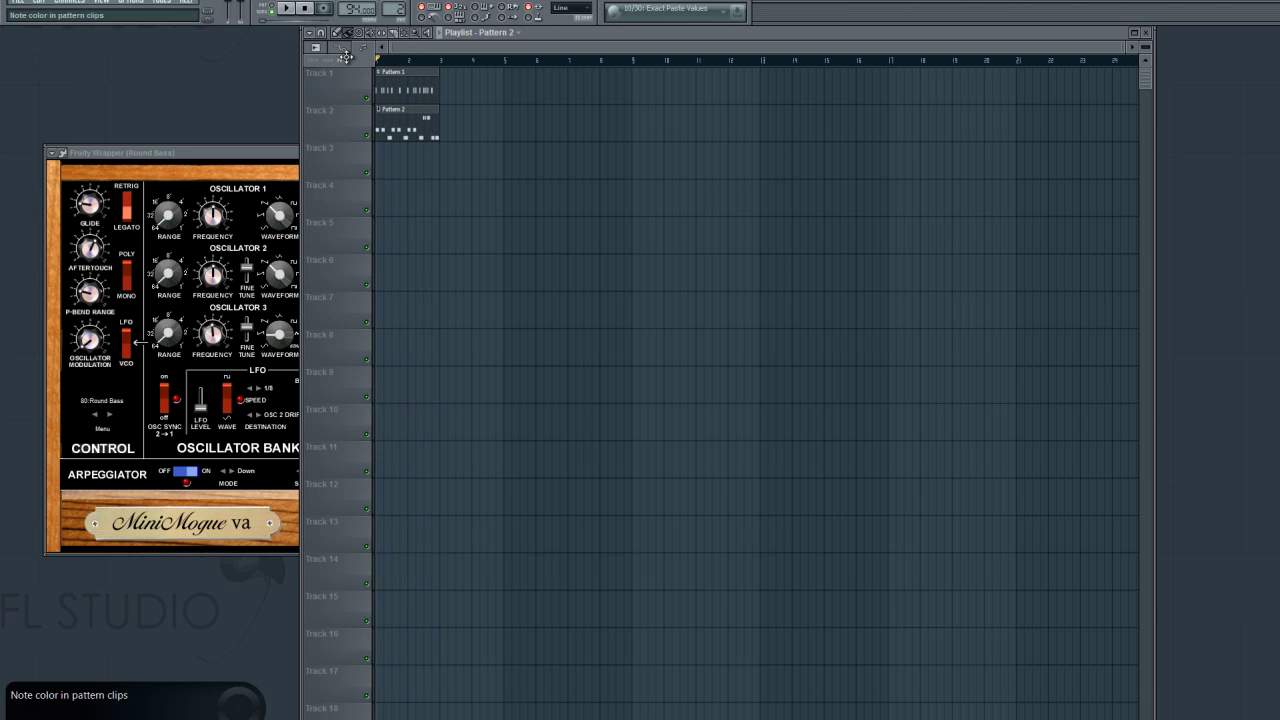
double_click(396, 132)
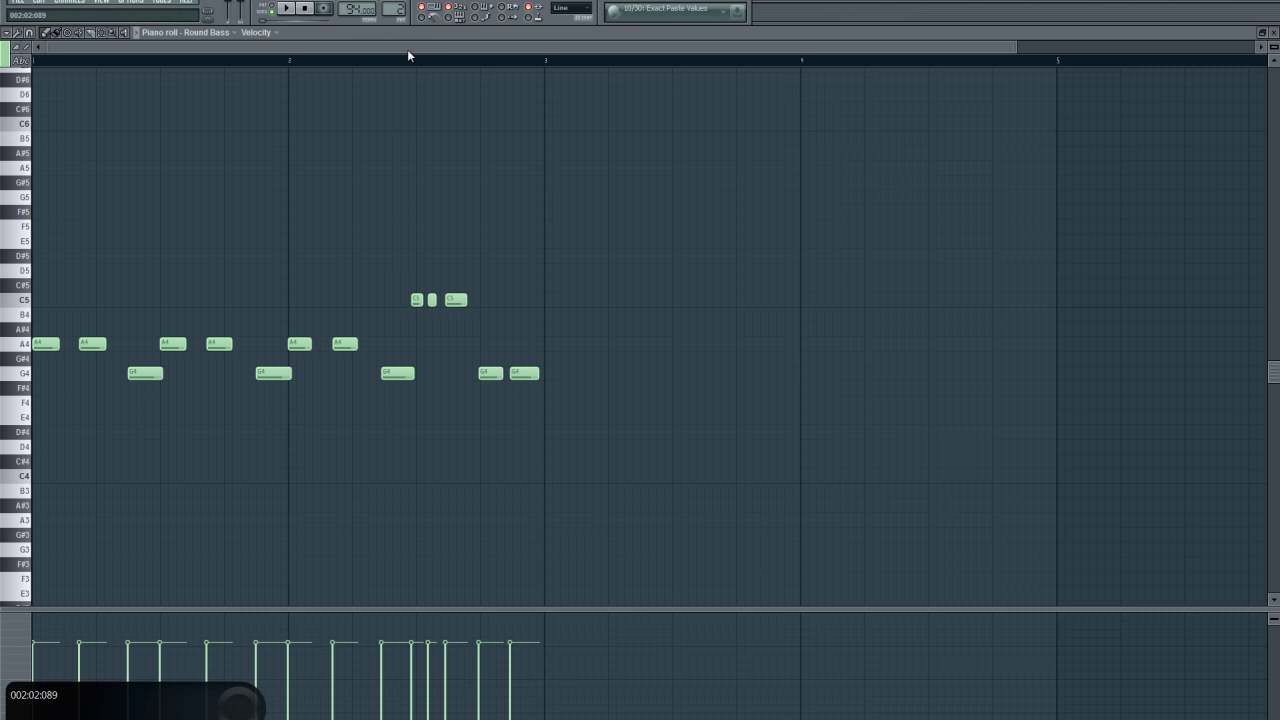
Select all Pattern 2 bass notes and apply Tools > Quantize to them
key(ctrl+a)
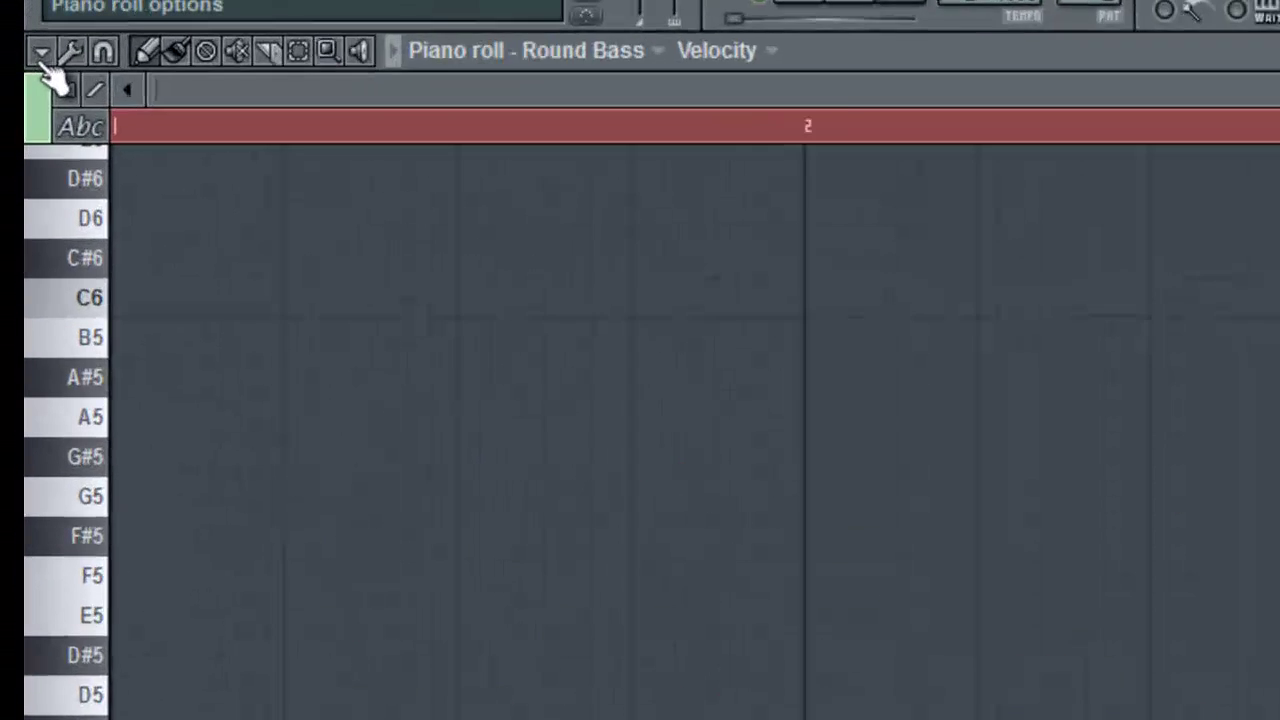
click(40, 56)
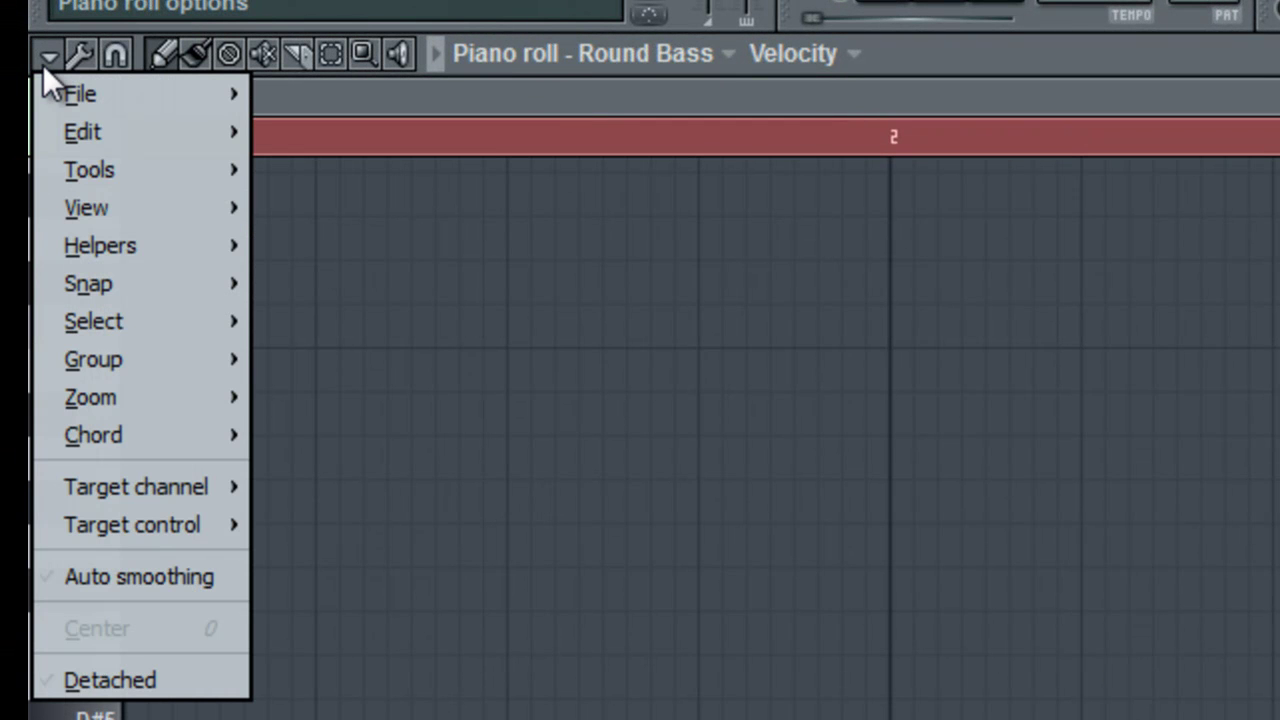
mouse_move(167, 178)
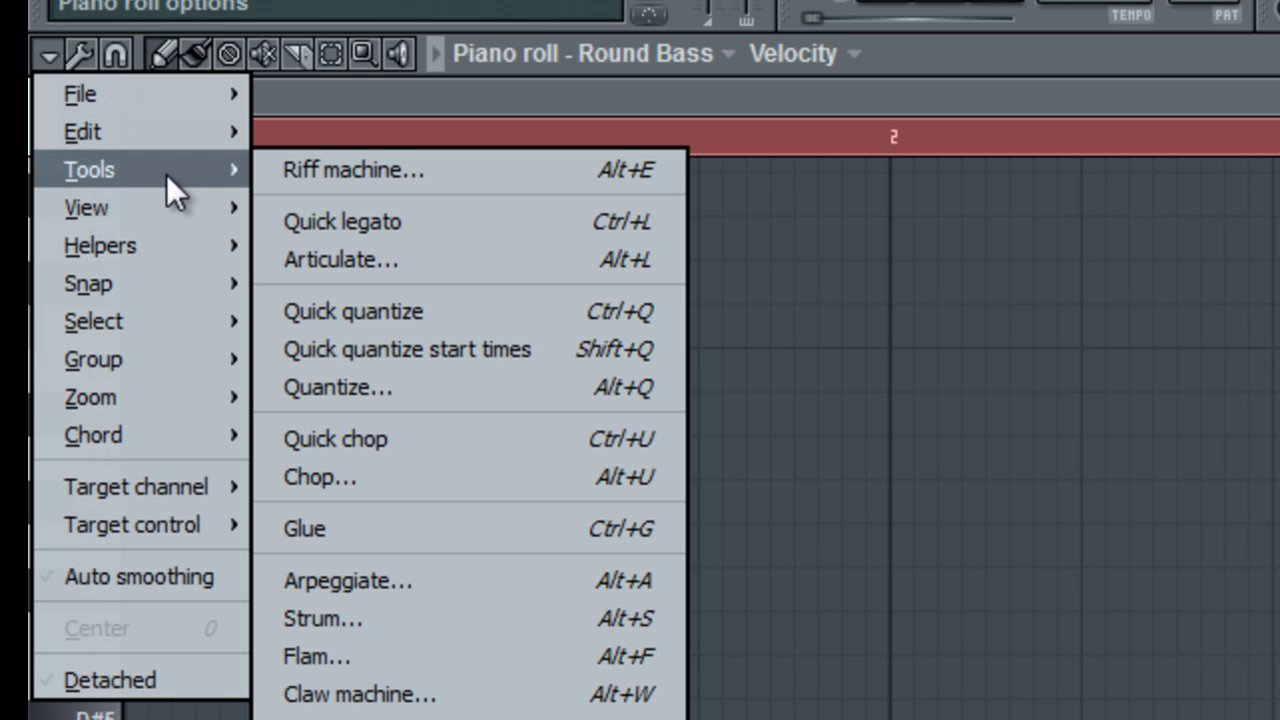
click(338, 387)
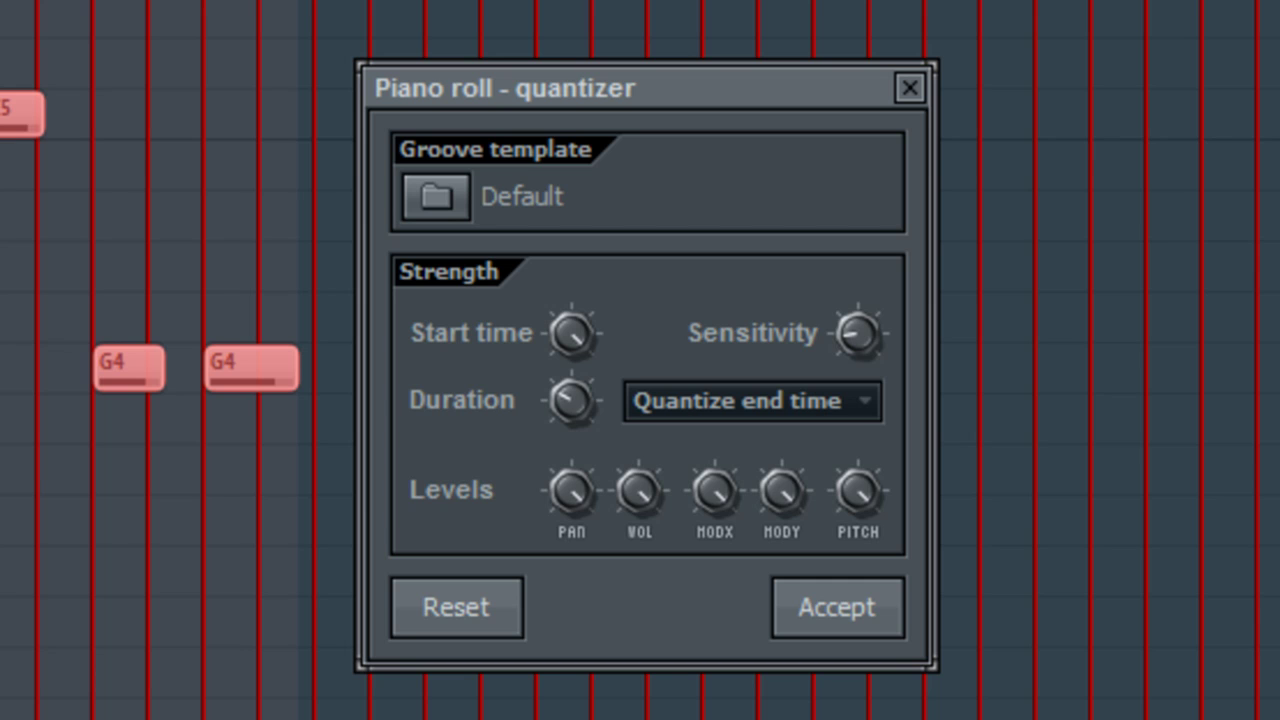
click(828, 625)
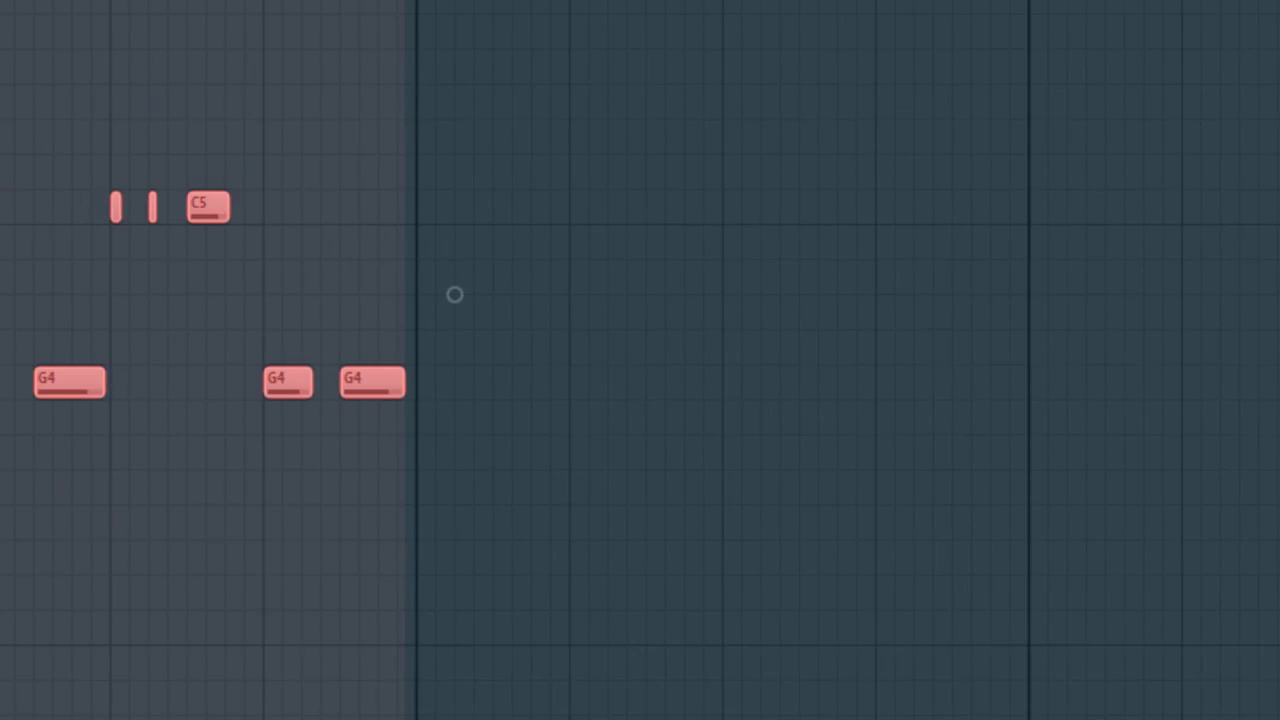
Play back the quantized bass line and delete an accidentally added C#4 note
click(290, 37)
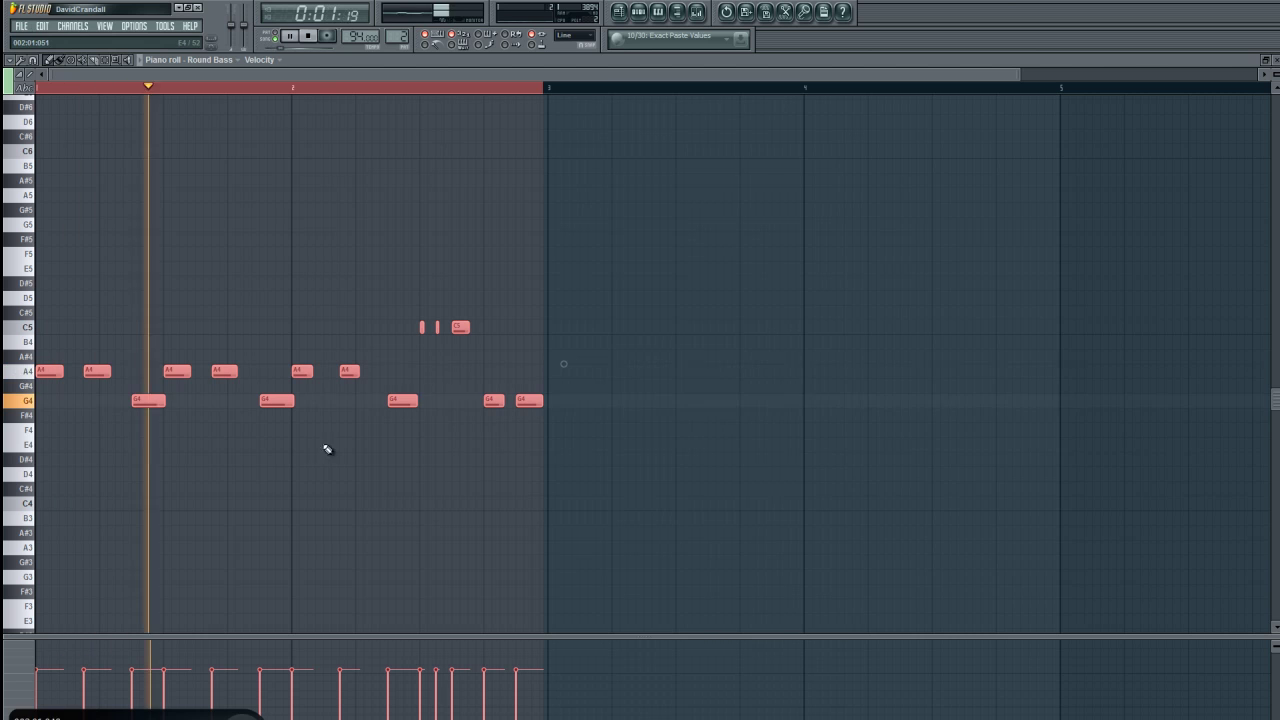
click(308, 35)
click(323, 486)
key(ctrl+a)
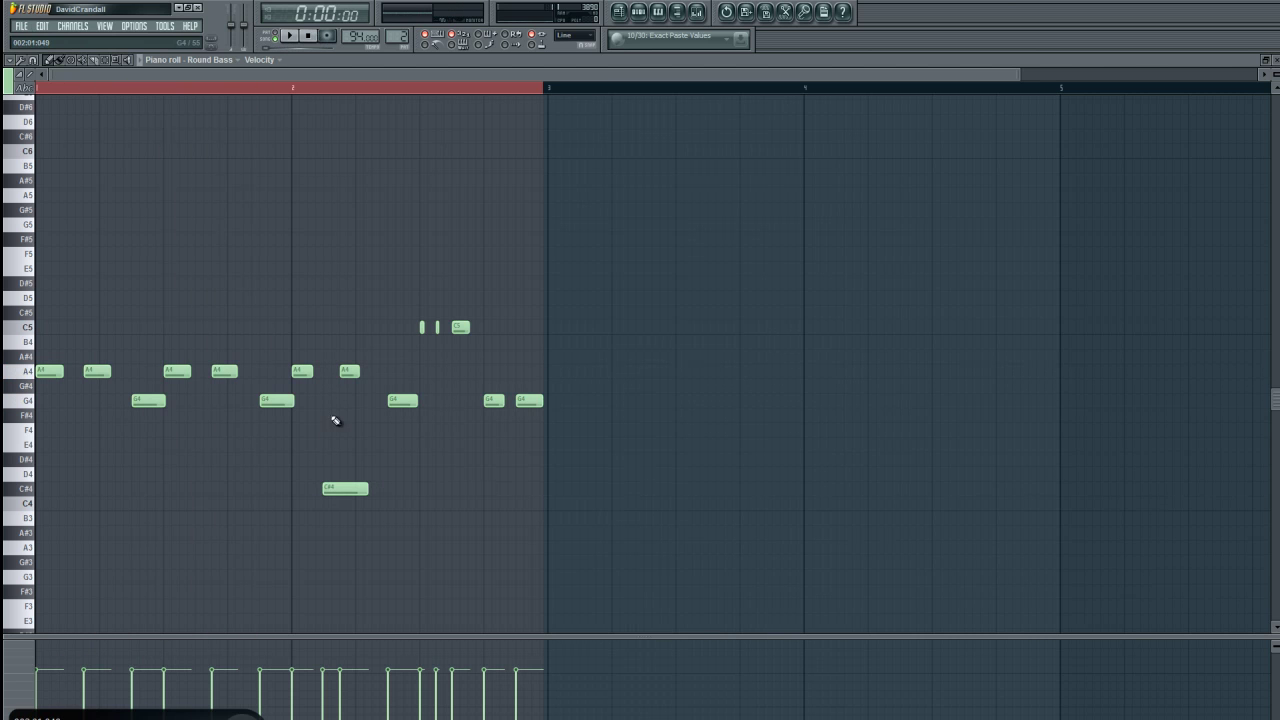
right_click(346, 489)
Set snap to Cell, lengthen the A4 note slightly, and listen back
click(33, 60)
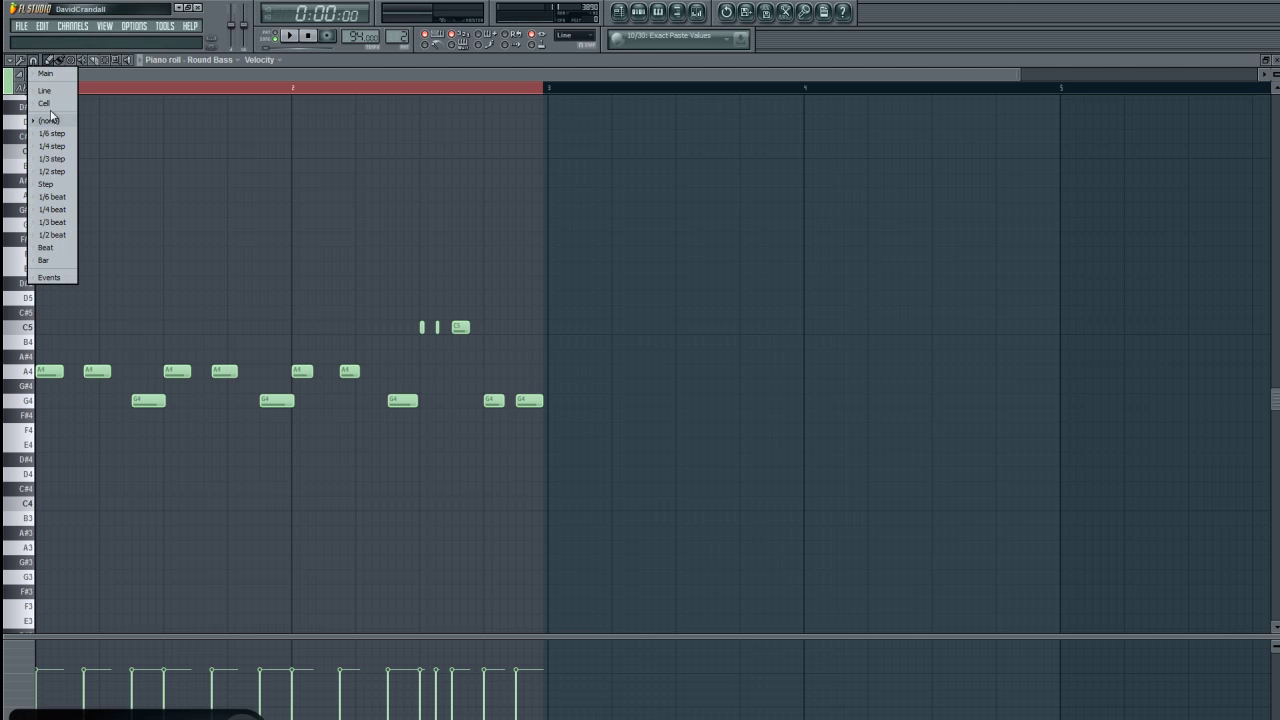
click(57, 186)
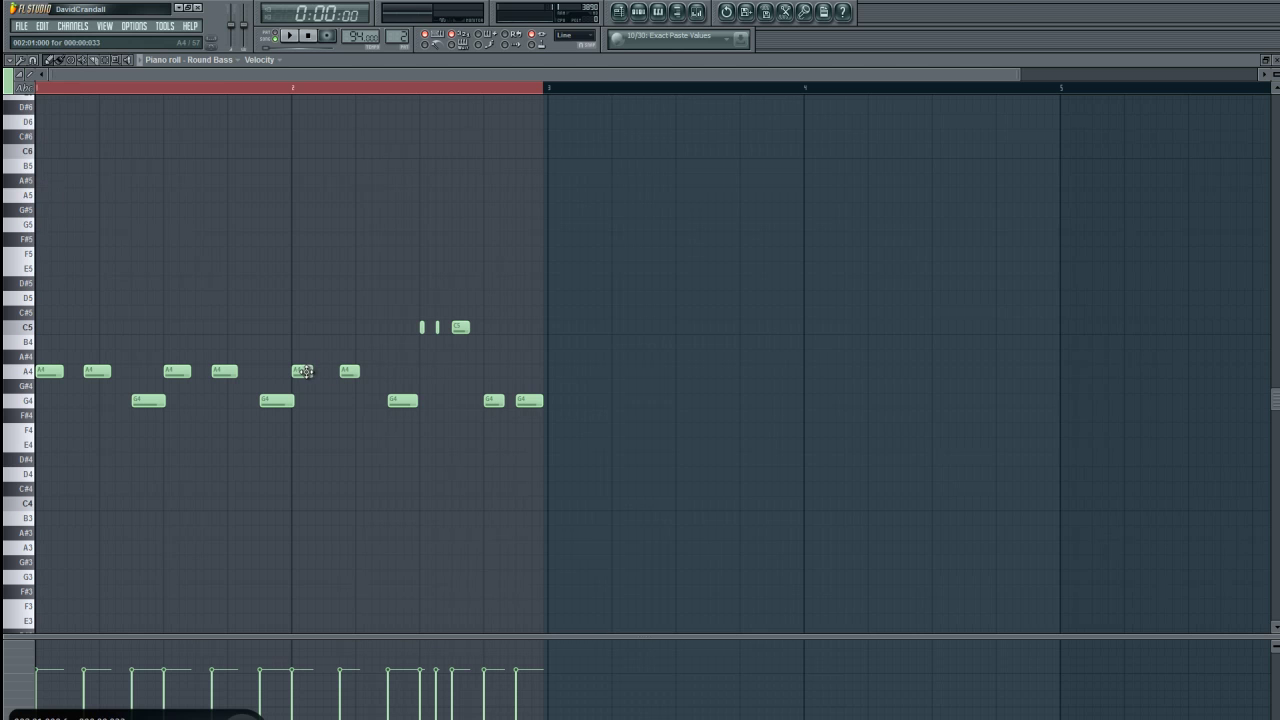
drag(318, 371, 307, 372)
click(34, 61)
click(46, 104)
drag(313, 371, 375, 373)
click(288, 36)
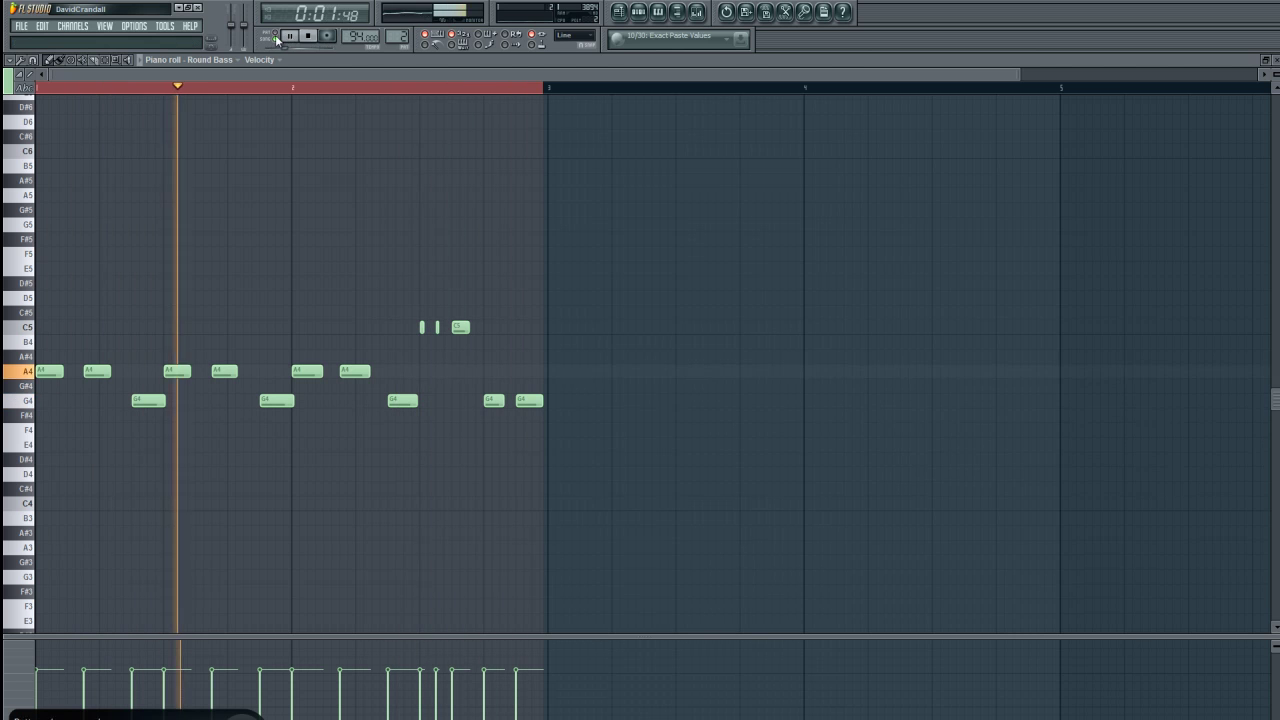
click(311, 38)
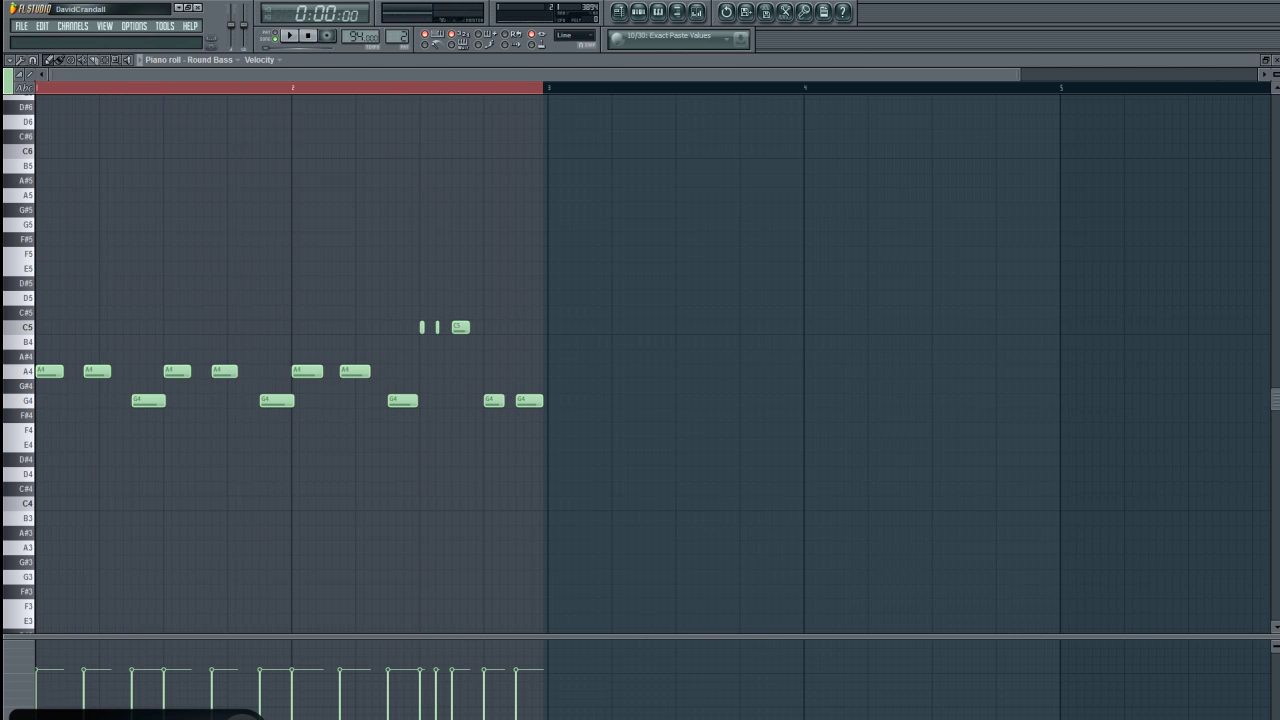
Delete the Pattern 2 clip from Track 2, make Pattern 1 current, and show Round Bass channel settings
click(1275, 60)
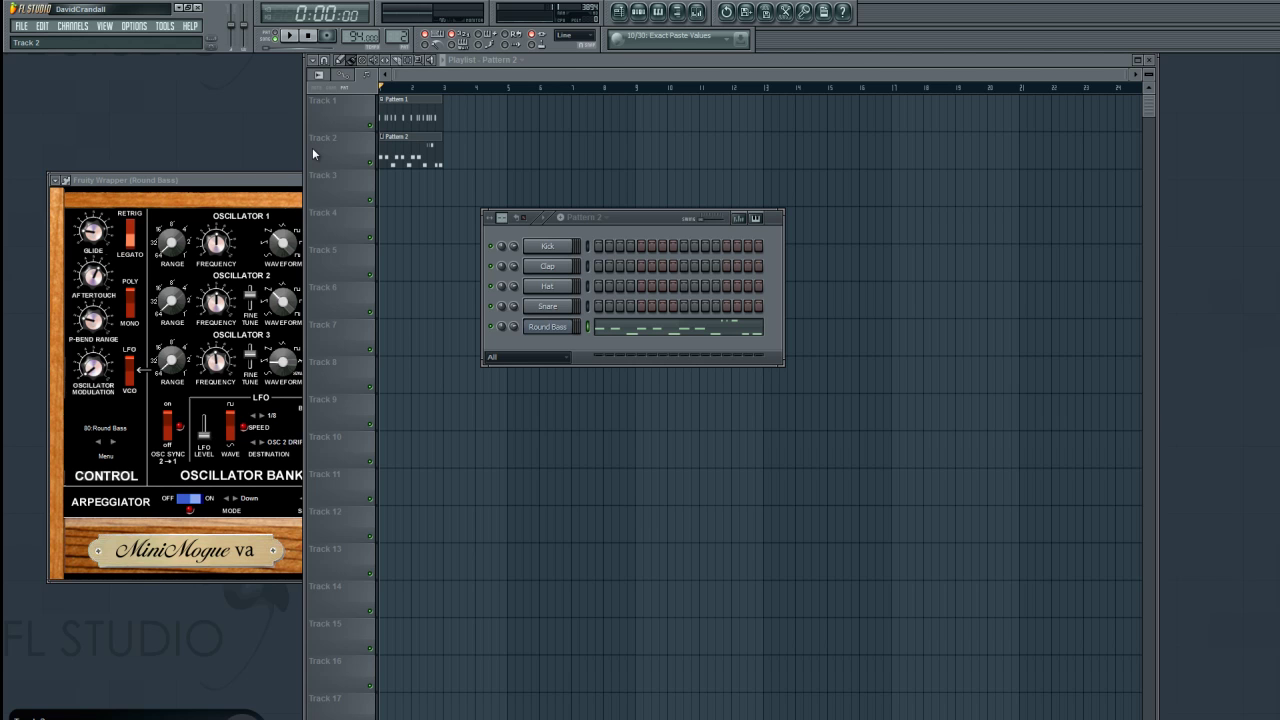
right_click(405, 163)
double_click(402, 117)
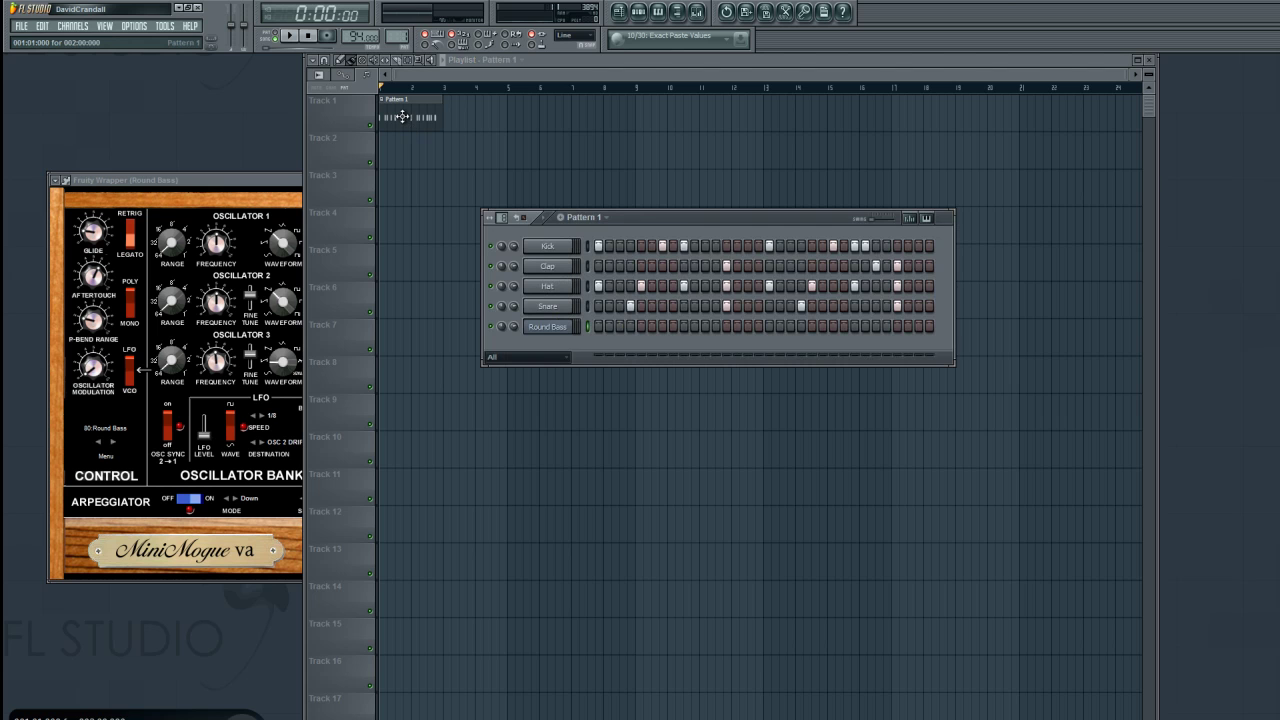
click(574, 333)
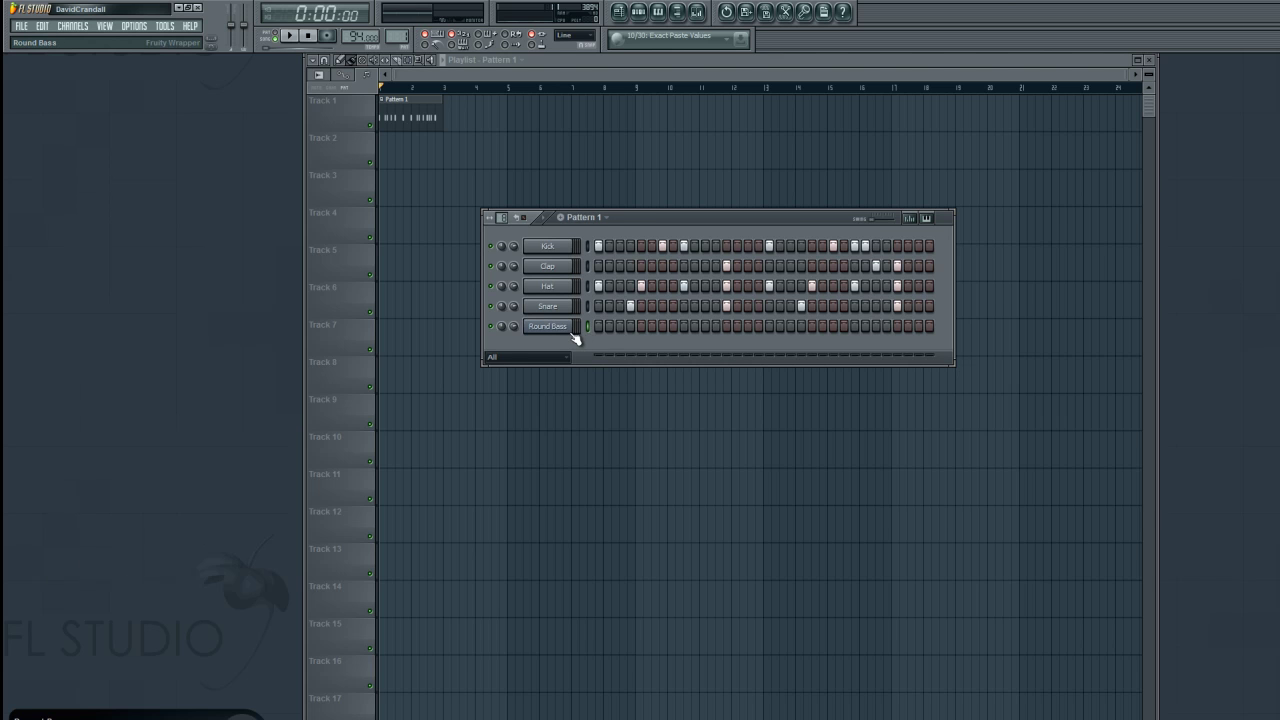
click(575, 339)
click(716, 178)
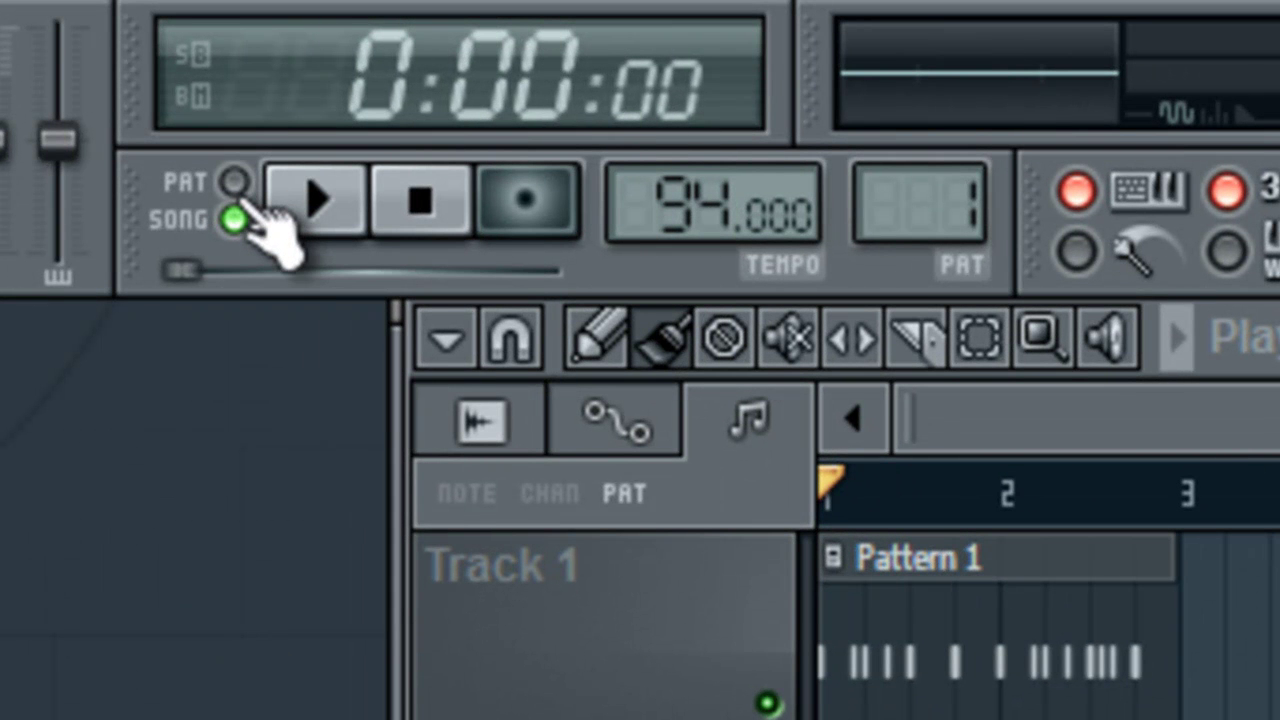
Record a Round Bass line into Pattern 1 in PAT mode over the looping drums
click(236, 183)
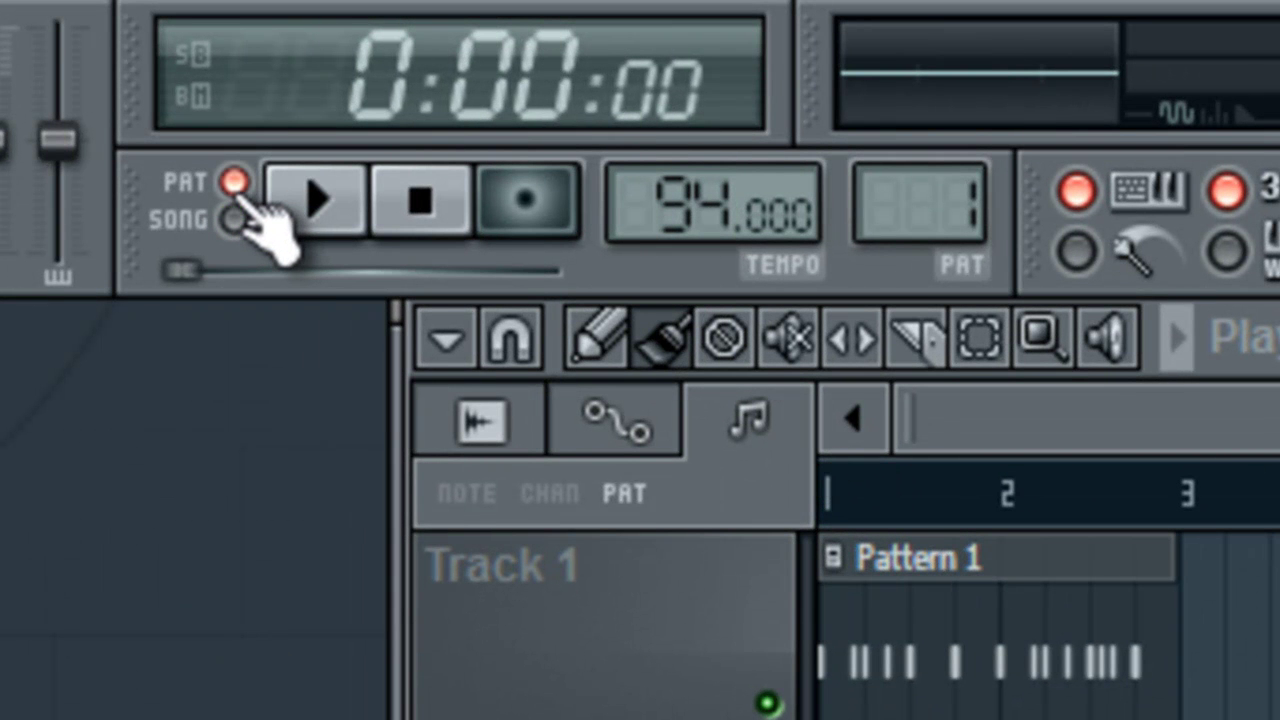
click(530, 198)
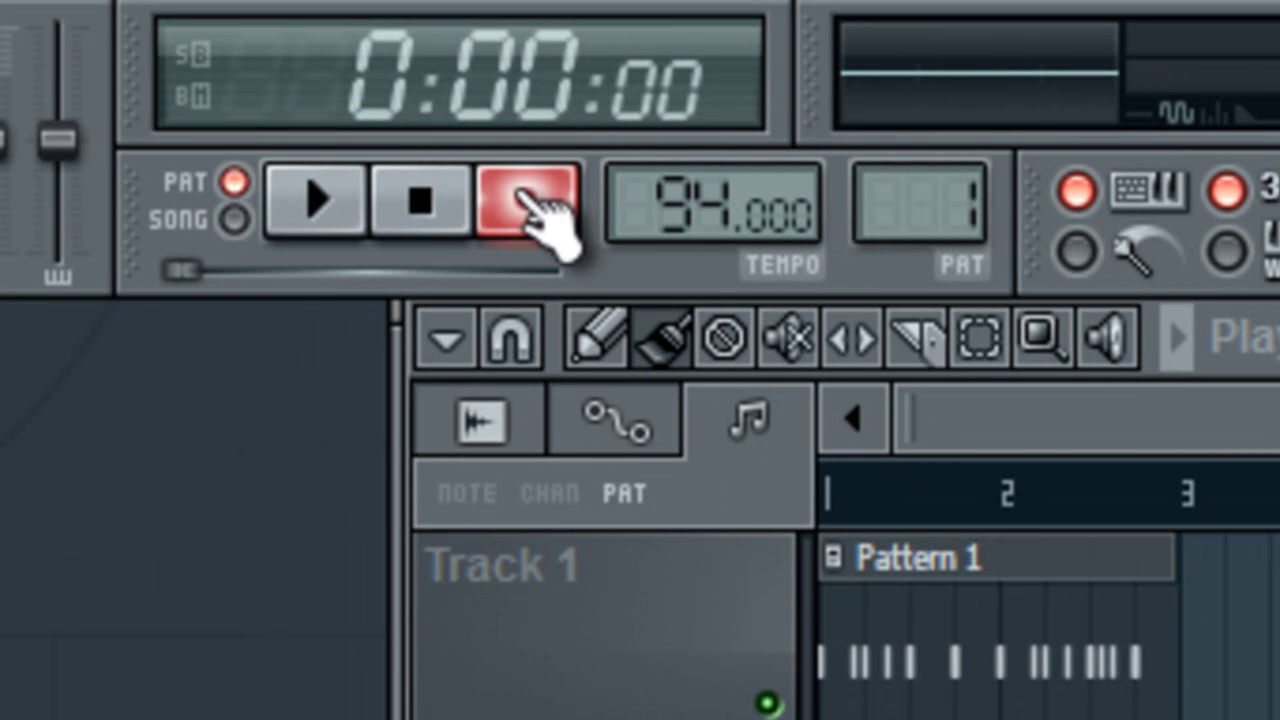
click(355, 208)
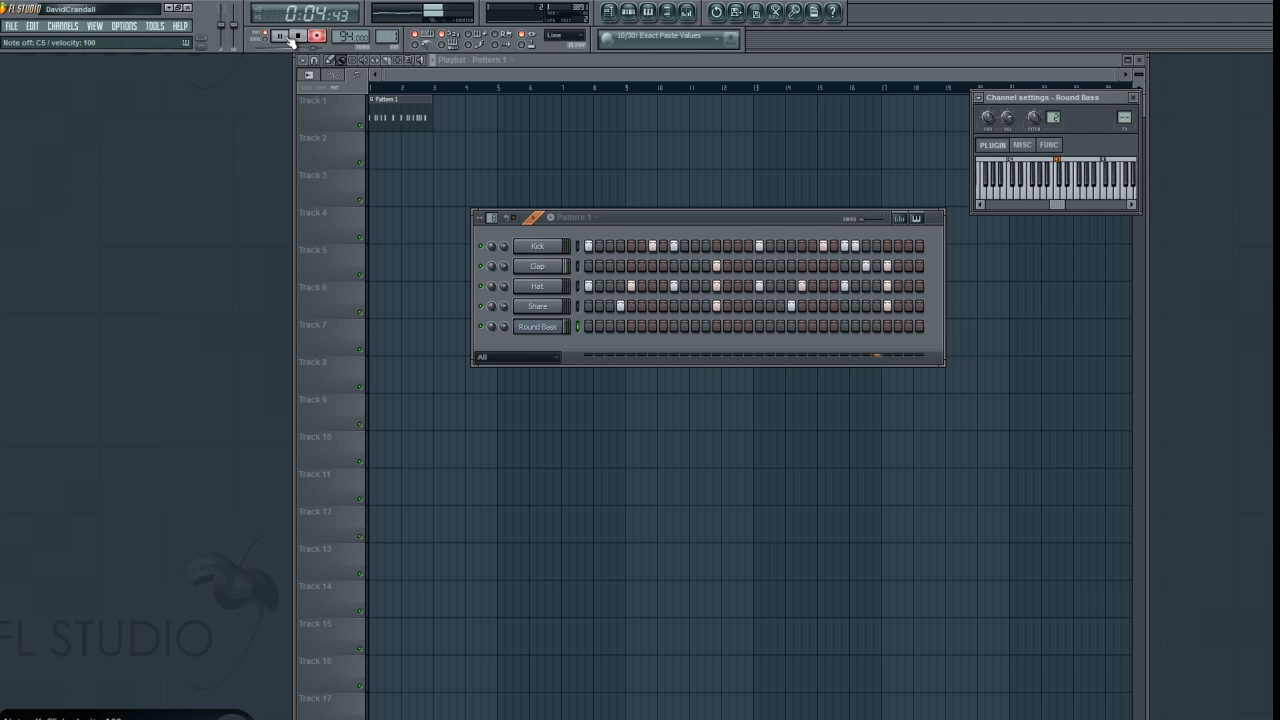
click(316, 37)
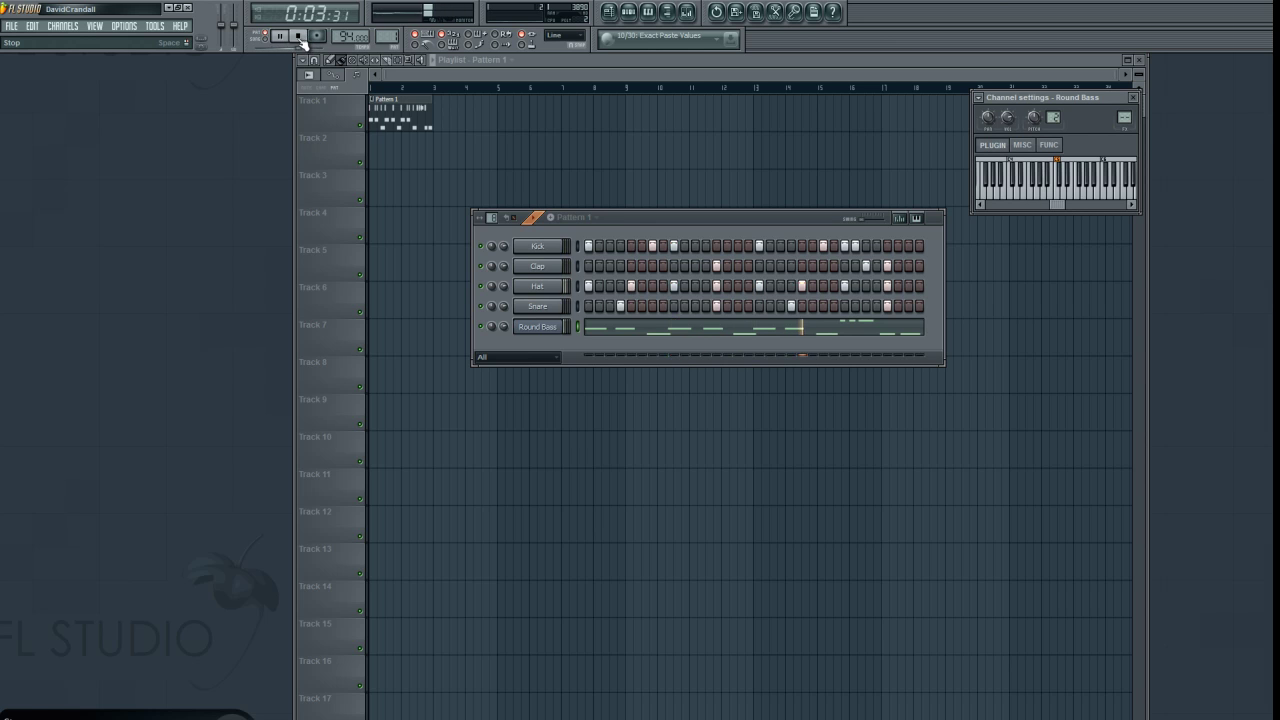
Select all Round Bass notes in the piano roll, quantize them to the grid, and deselect
click(657, 334)
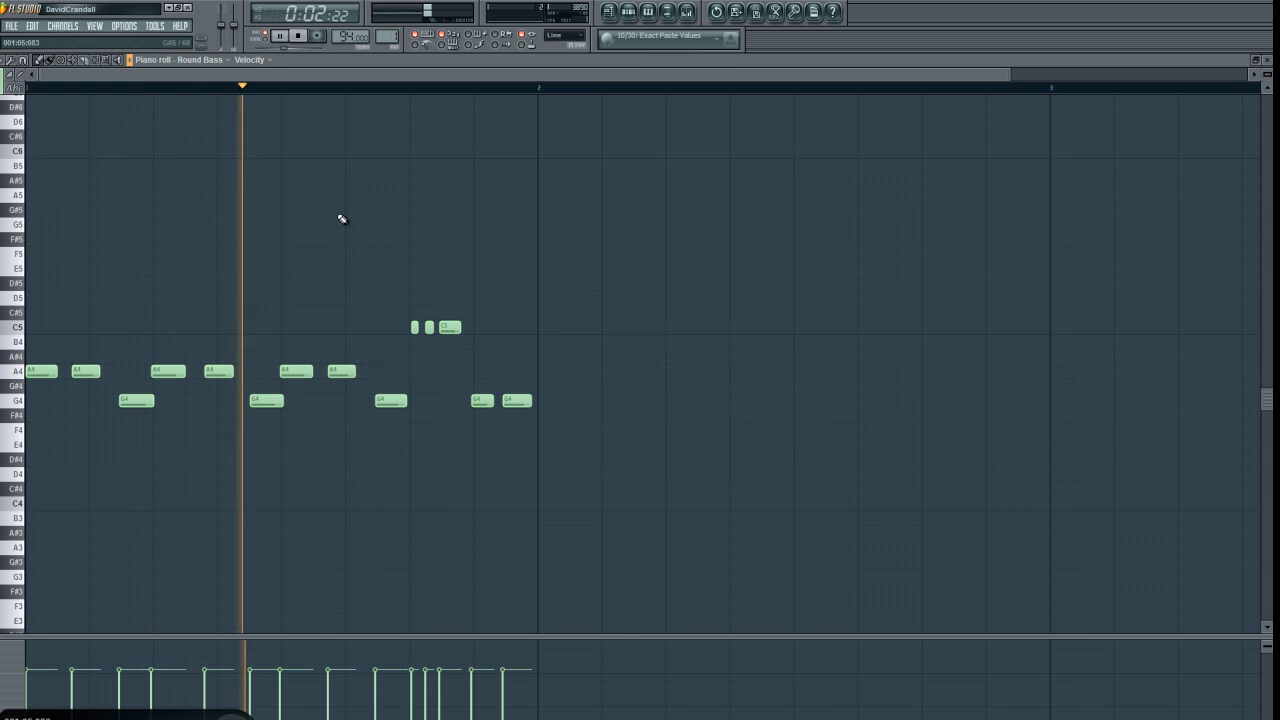
key(ctrl+a)
click(4, 61)
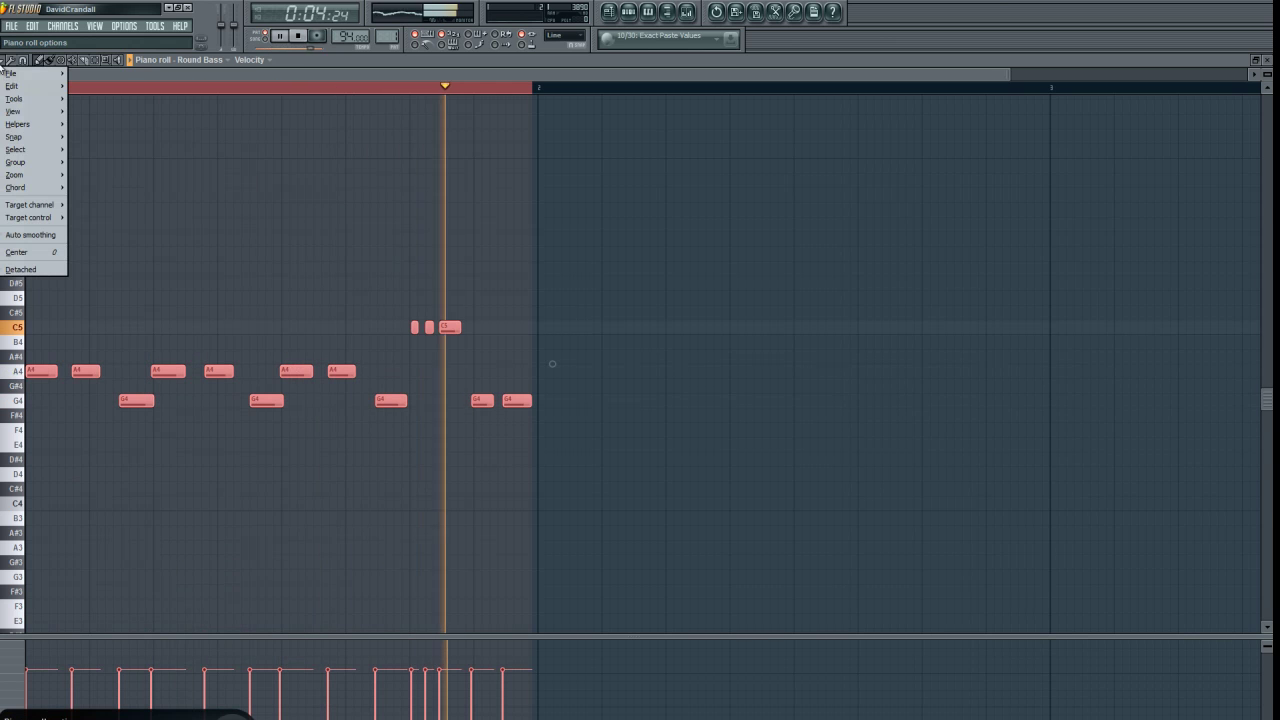
mouse_move(30, 98)
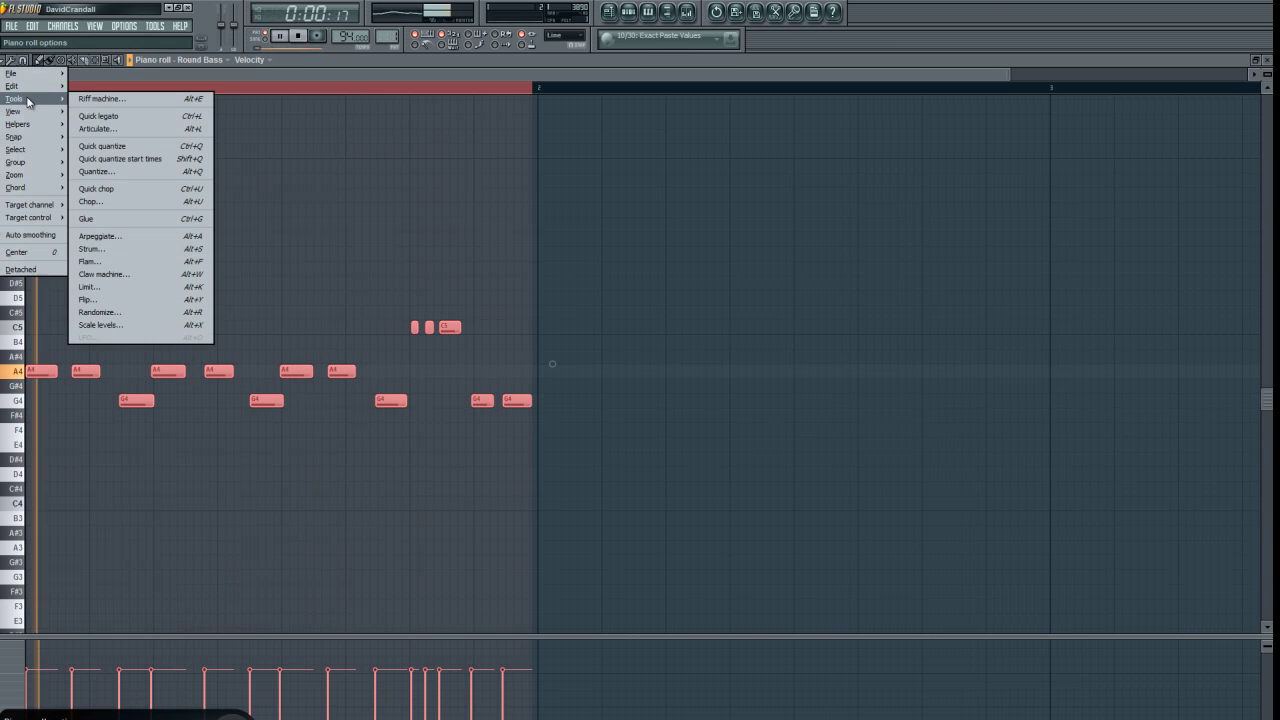
click(133, 172)
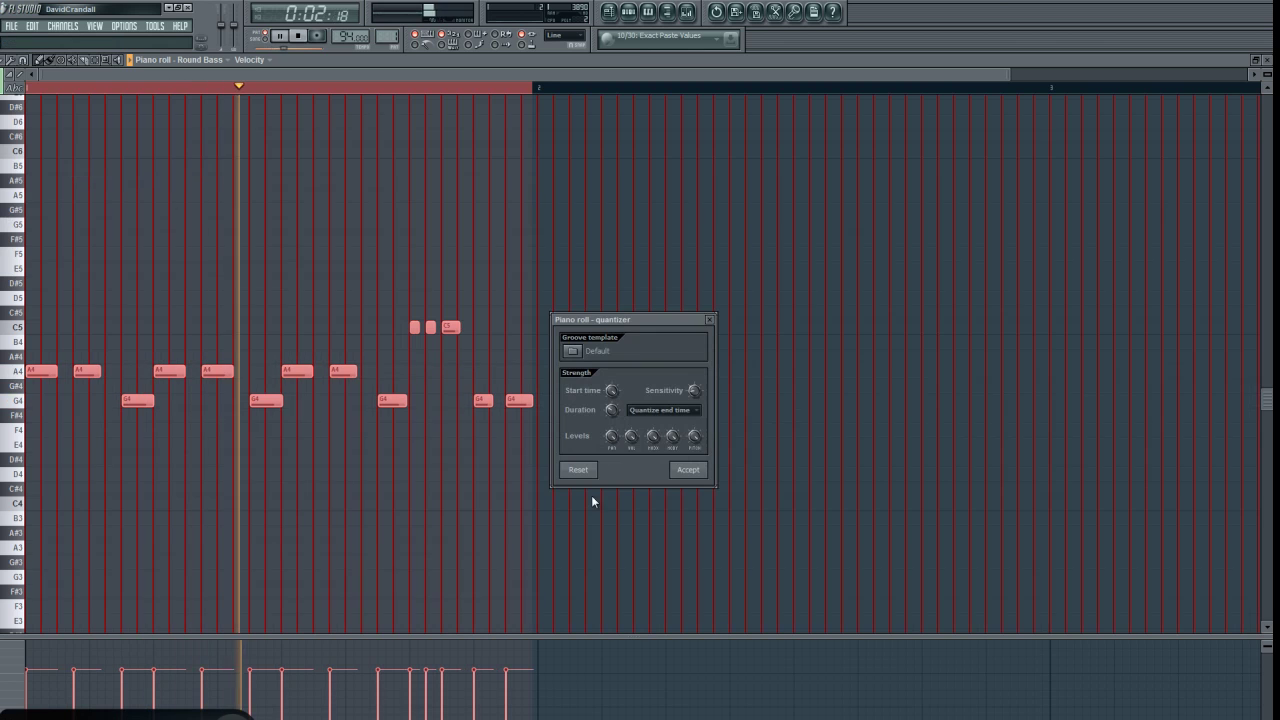
click(686, 469)
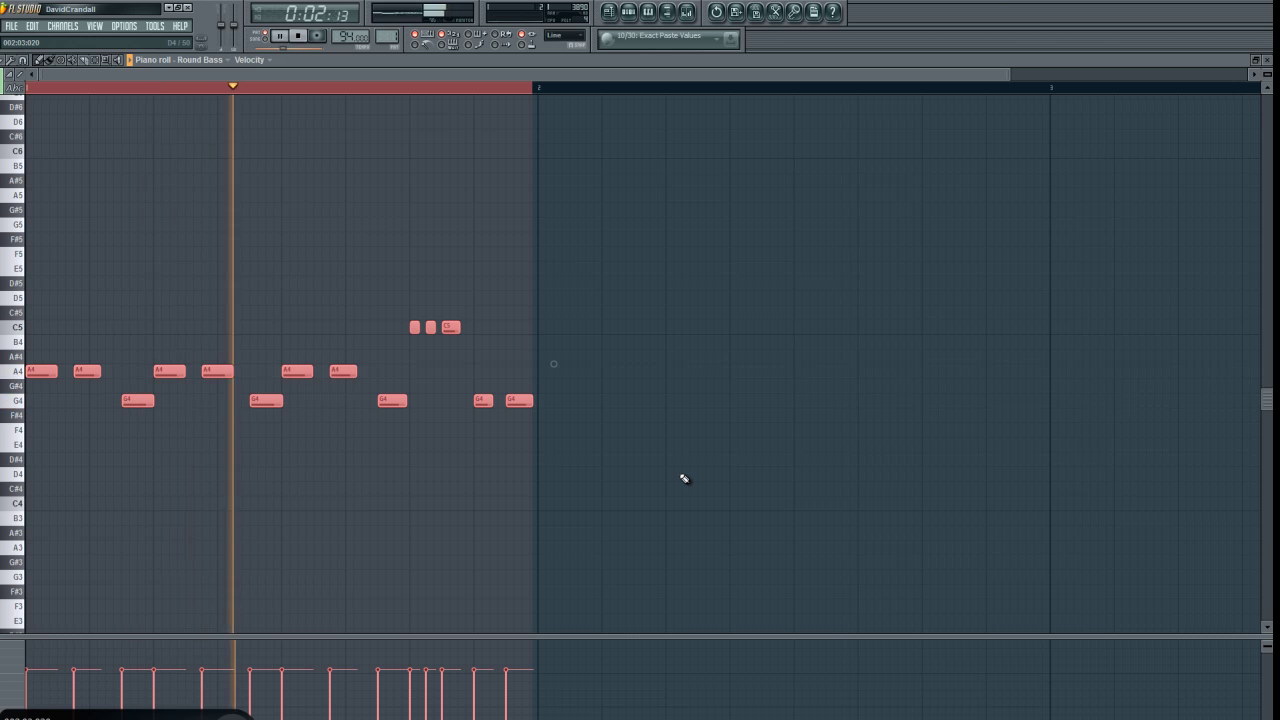
click(105, 87)
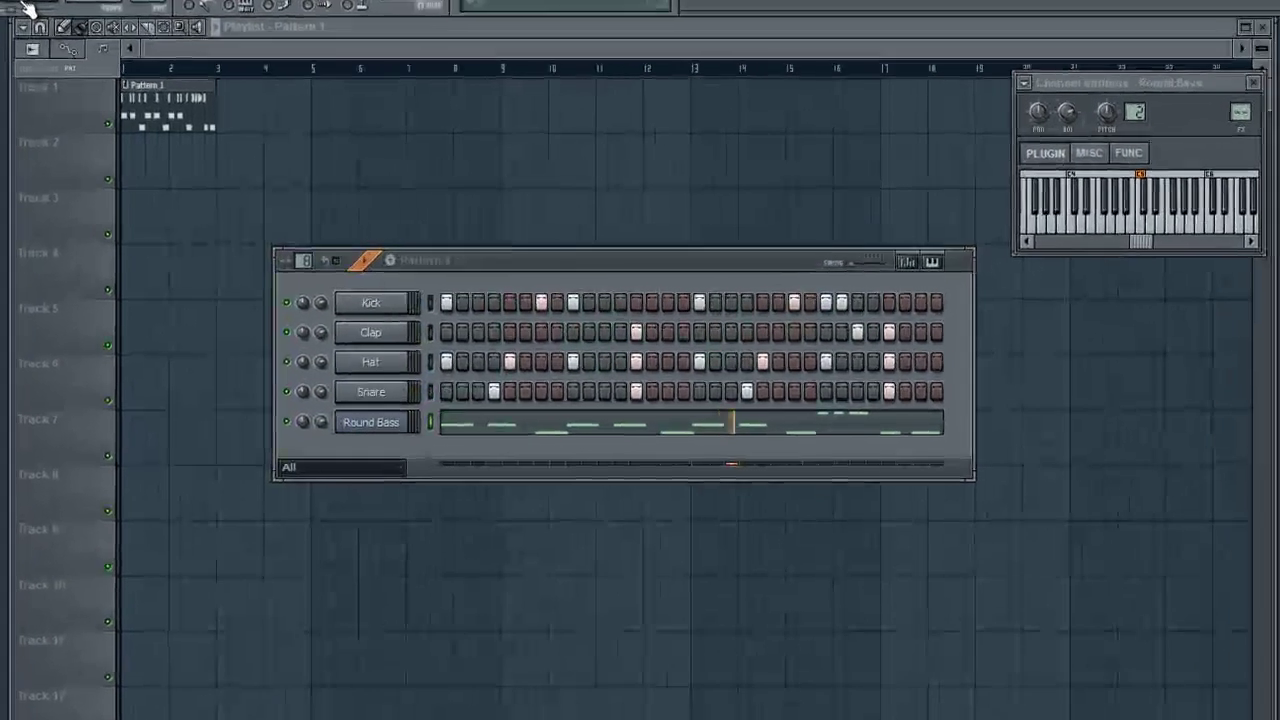
Stop playback and target the Kick, then the Clap channel in the channel rack
click(236, 28)
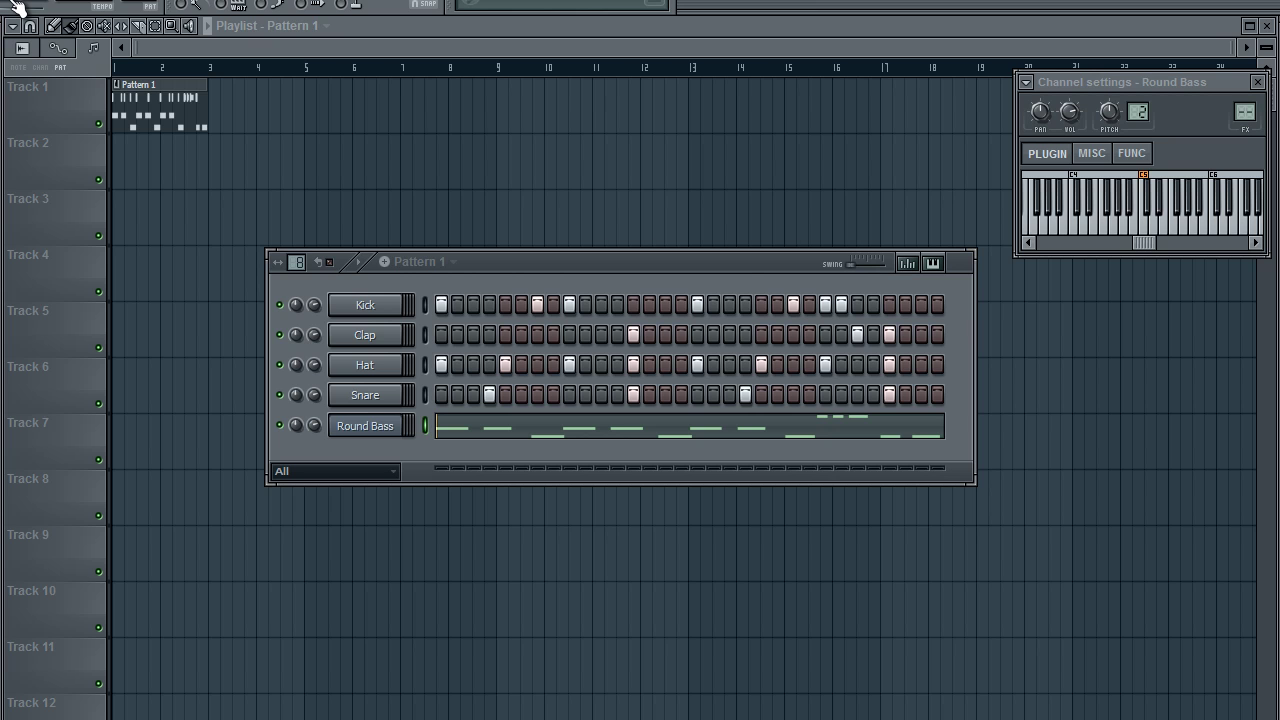
click(426, 308)
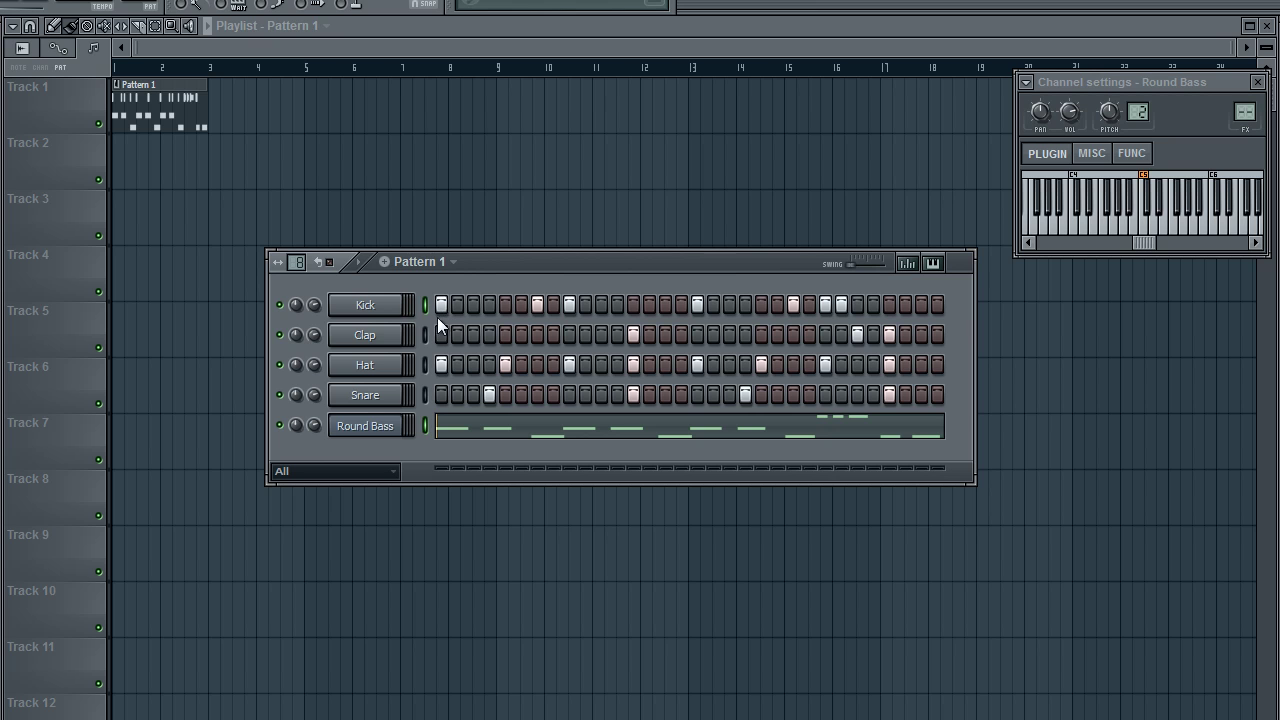
click(427, 331)
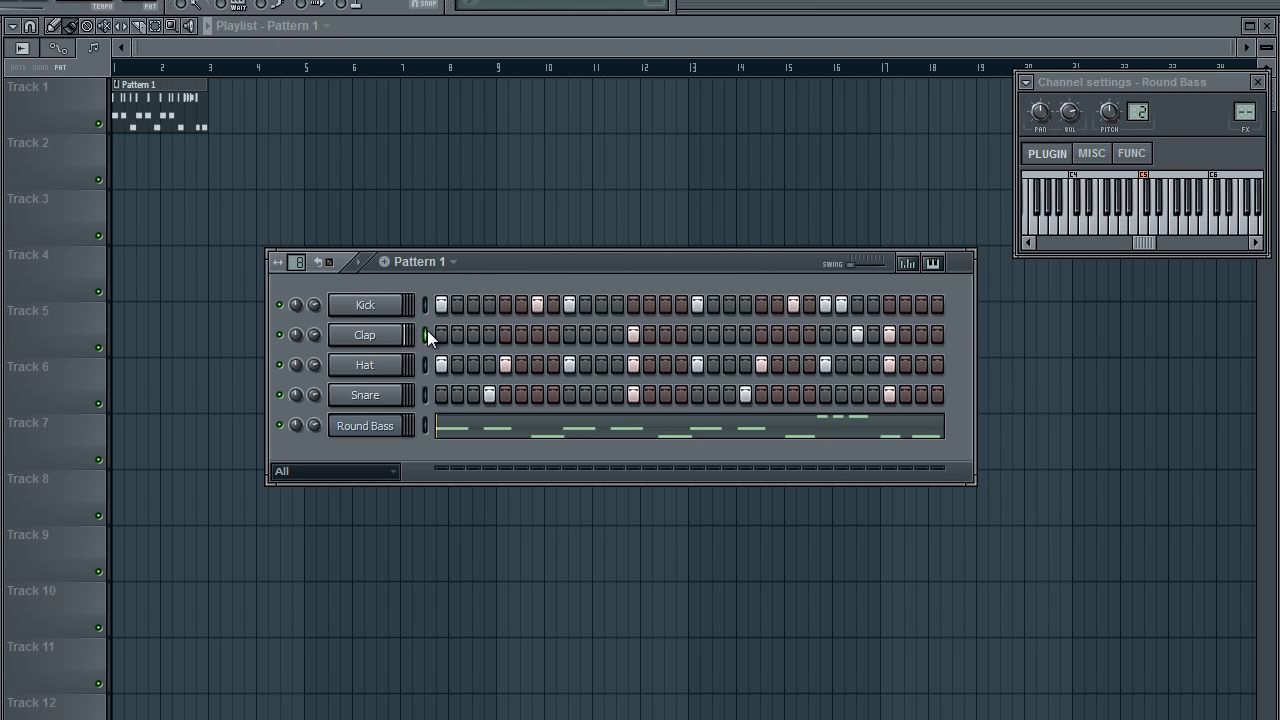